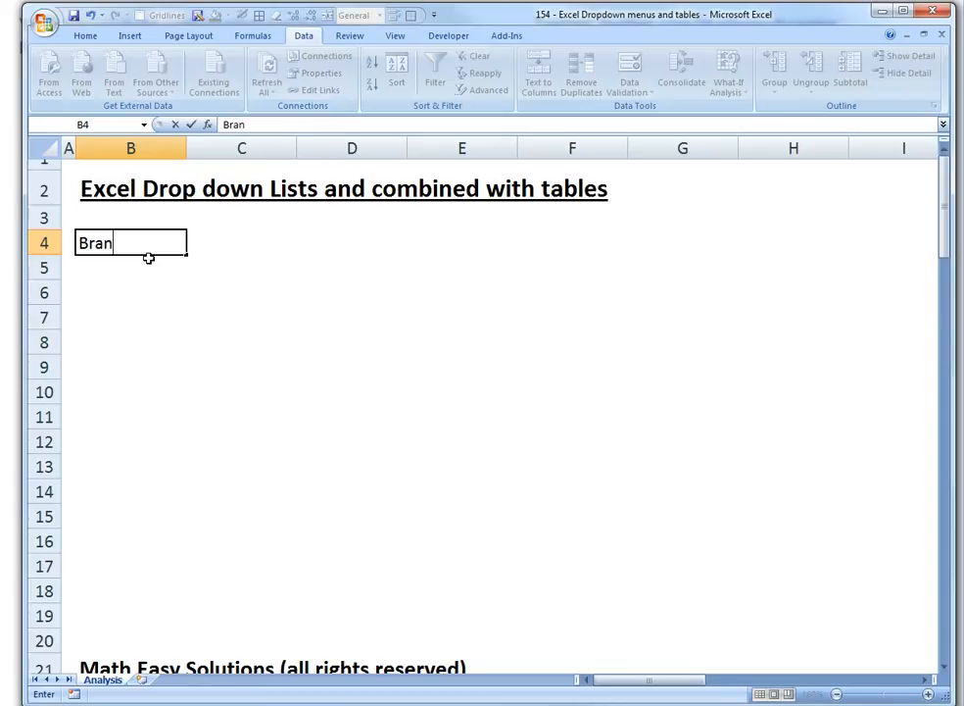
Build a brand list in column B with the heading Brand in B4 and Adidas, Nike and Puma in B5:B7
key("Return")
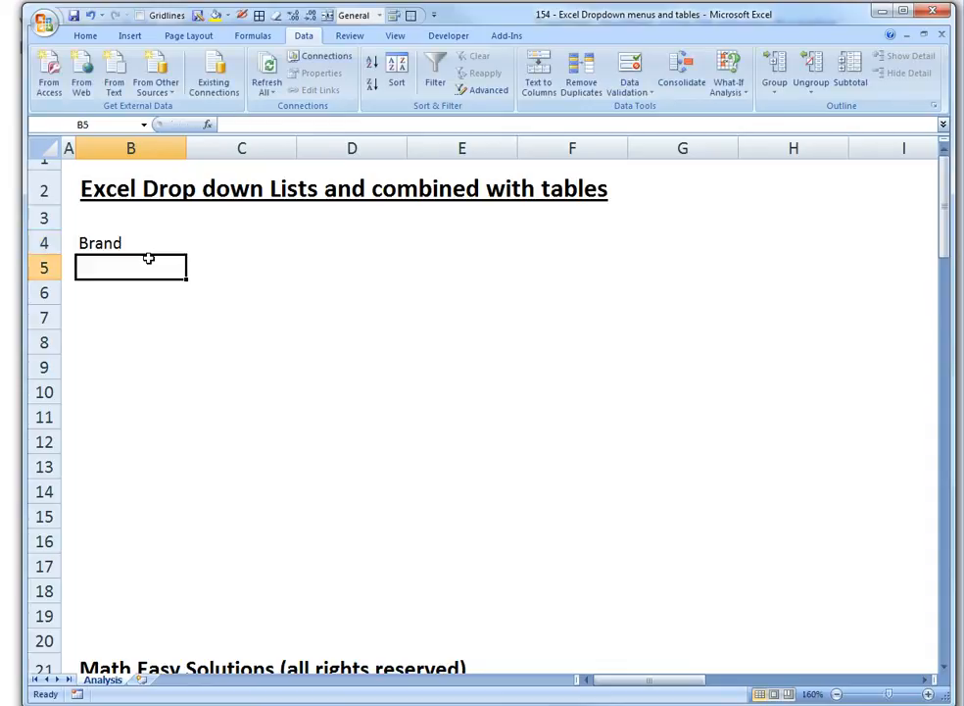
type("Adiad")
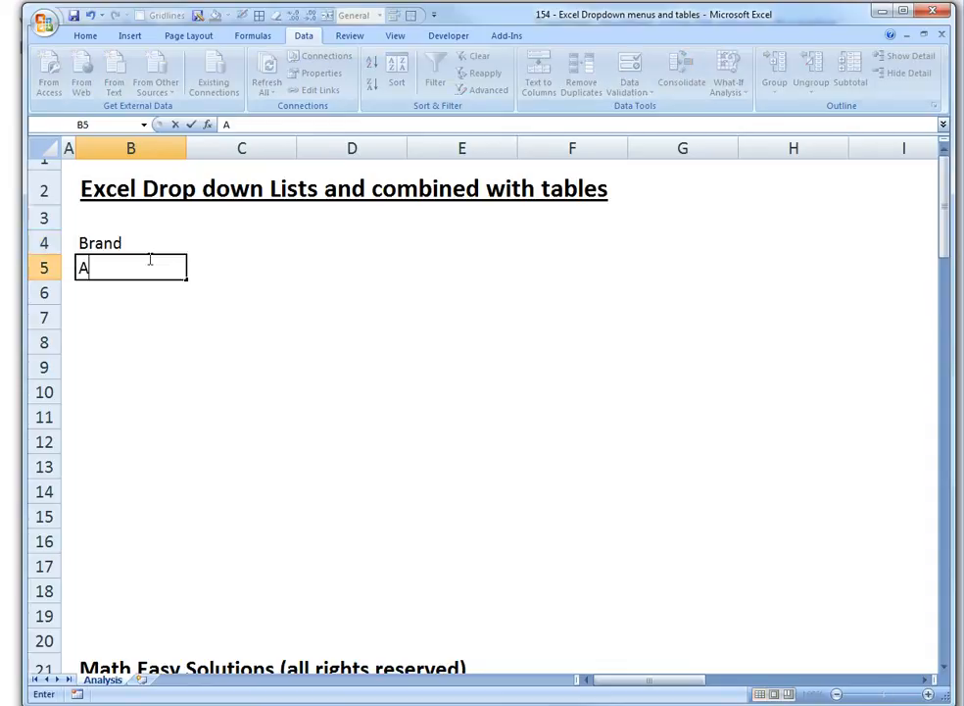
key("BackSpace")
key("BackSpace")
type("das")
key("Return")
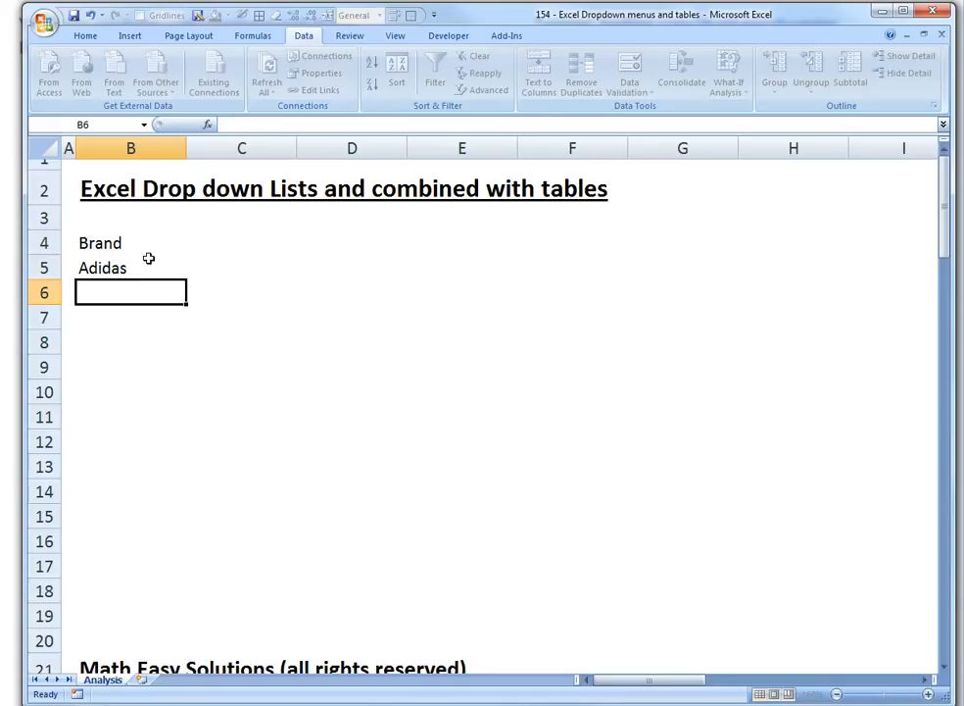
type("Nike")
key("Return")
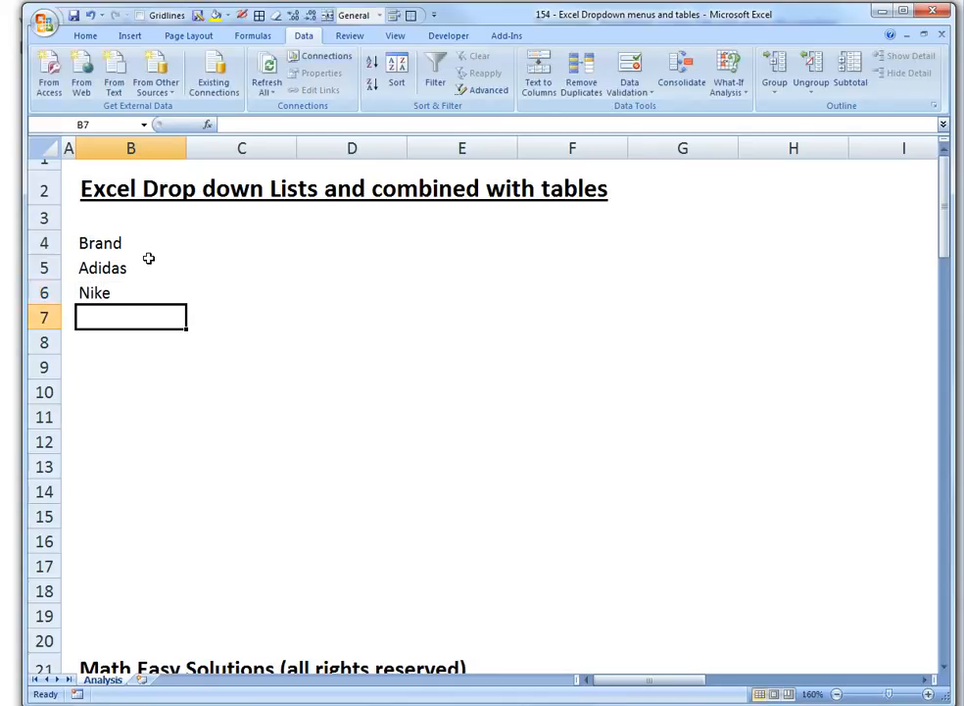
type("Puma")
key("Return")
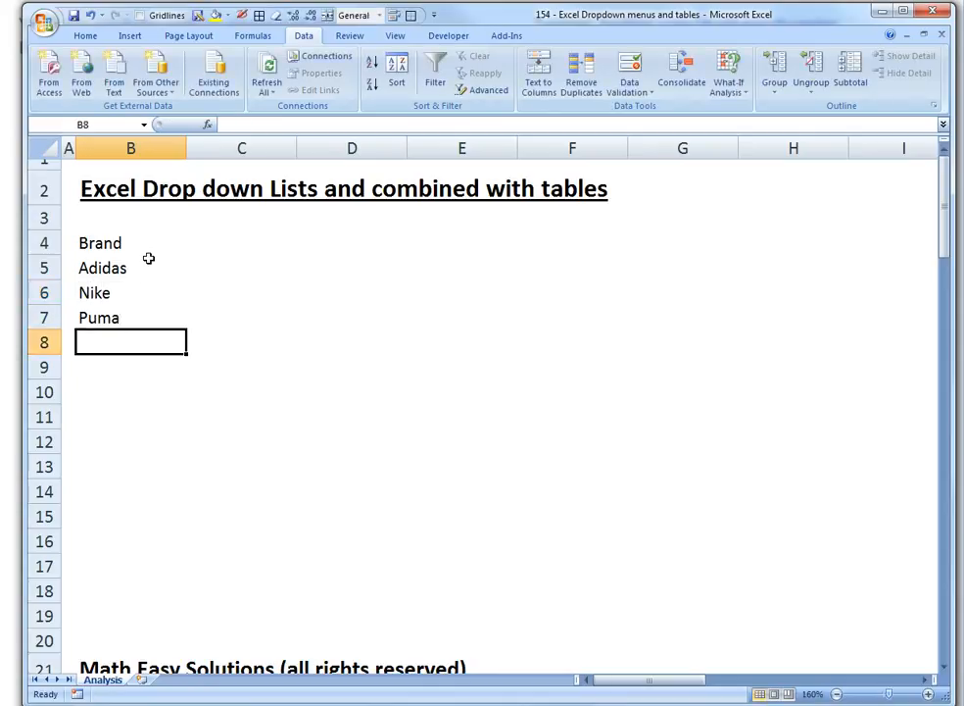
Enter the heading Brand in cell D4
left_click(284, 240)
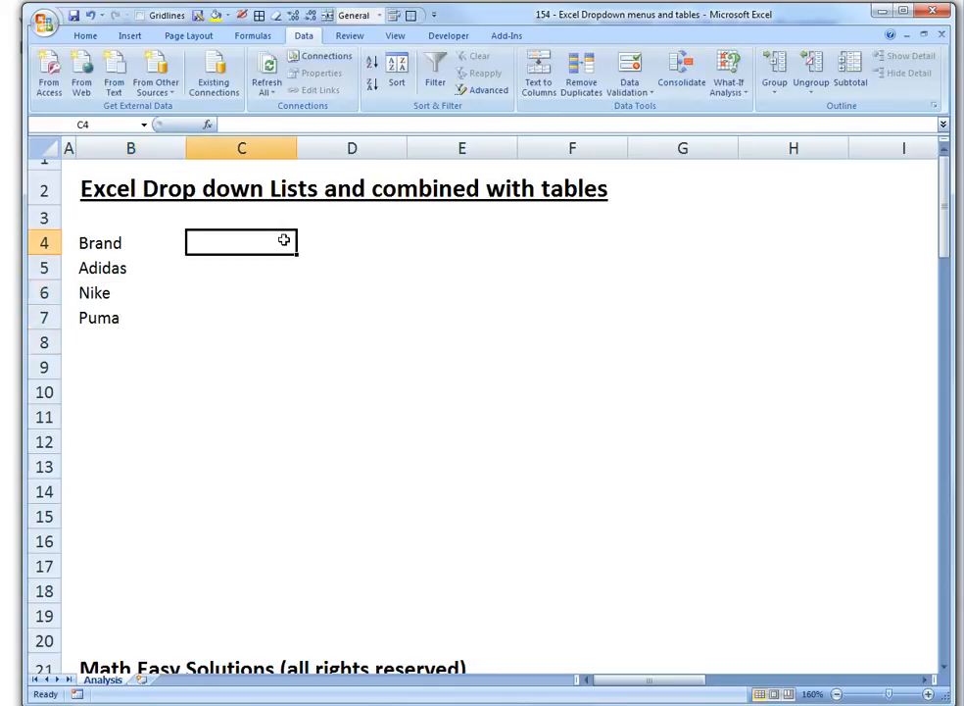
key("Right")
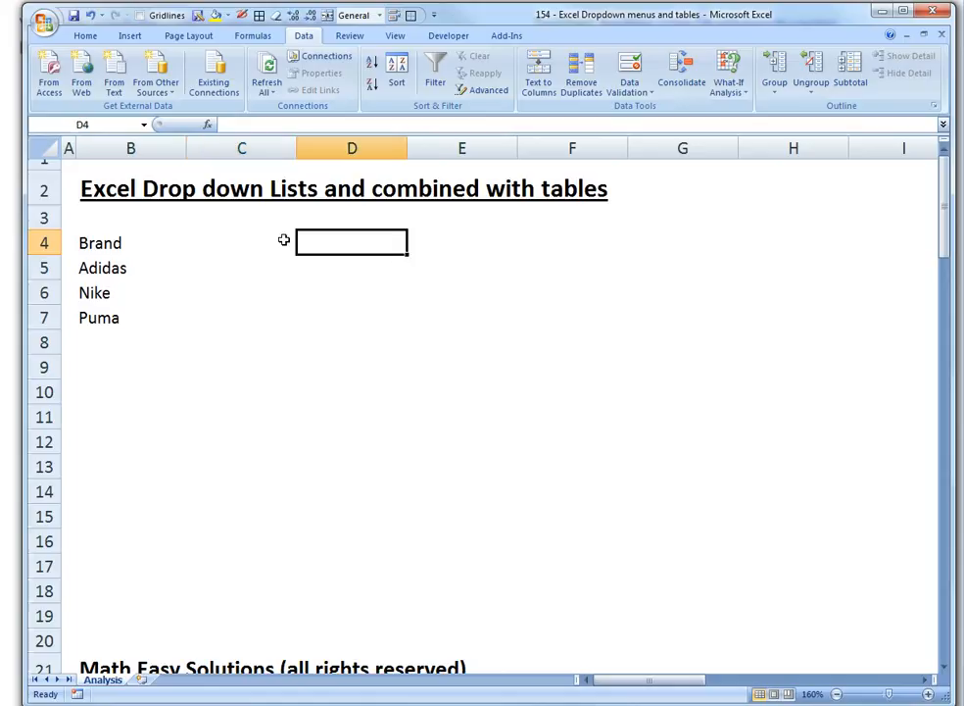
type("Brand")
key("Return")
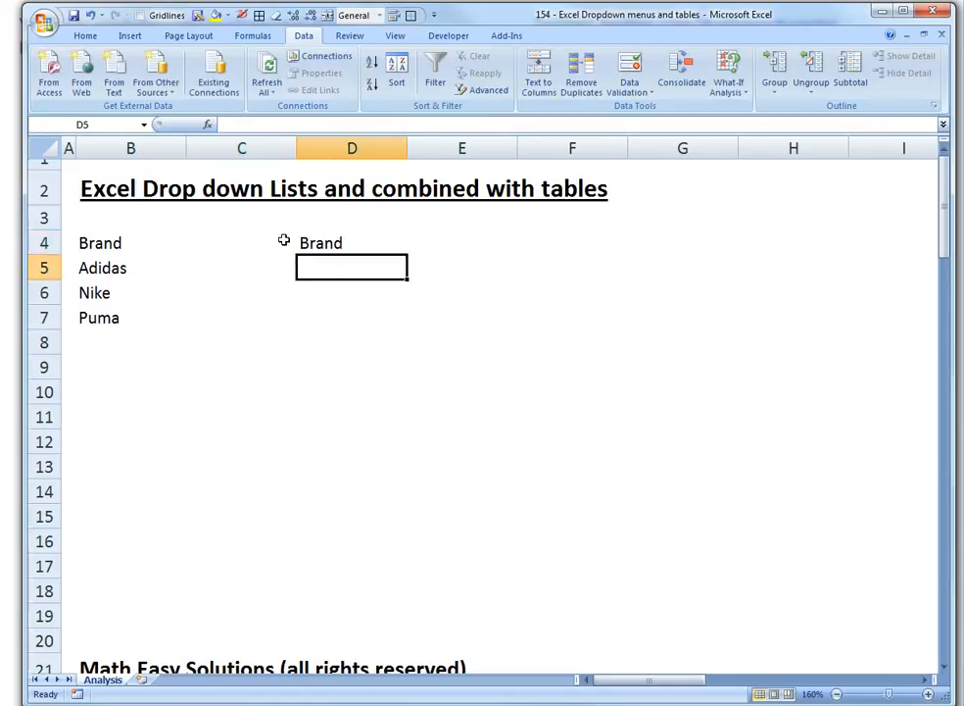
Add list data validation to cell D5 with =$B$5:$B$7 as its source
left_click(257, 36)
left_click(300, 36)
left_click(628, 89)
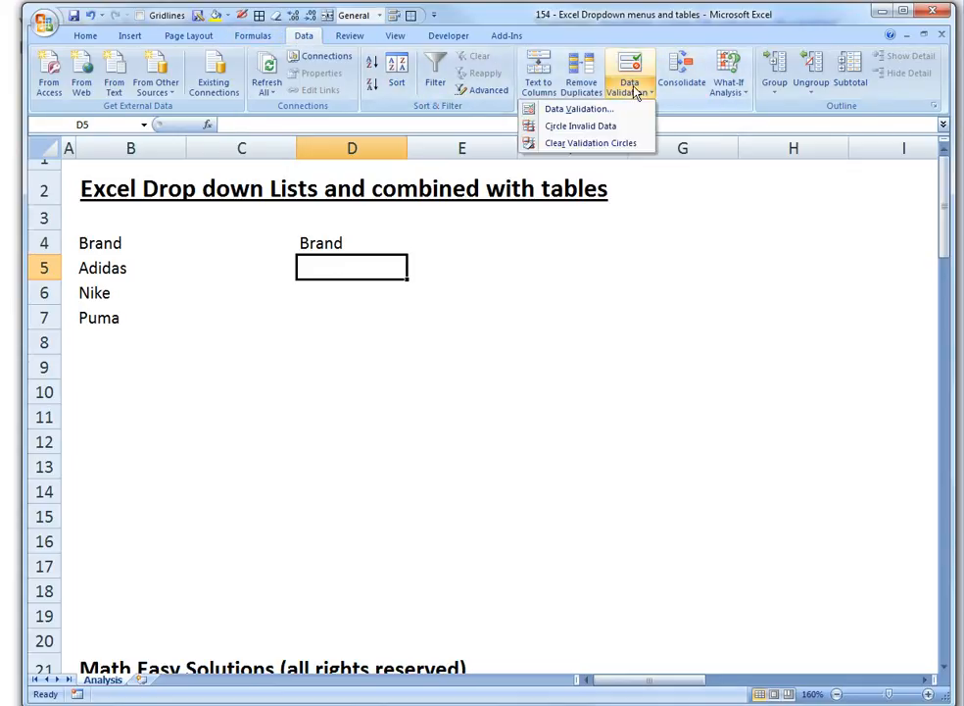
left_click(574, 111)
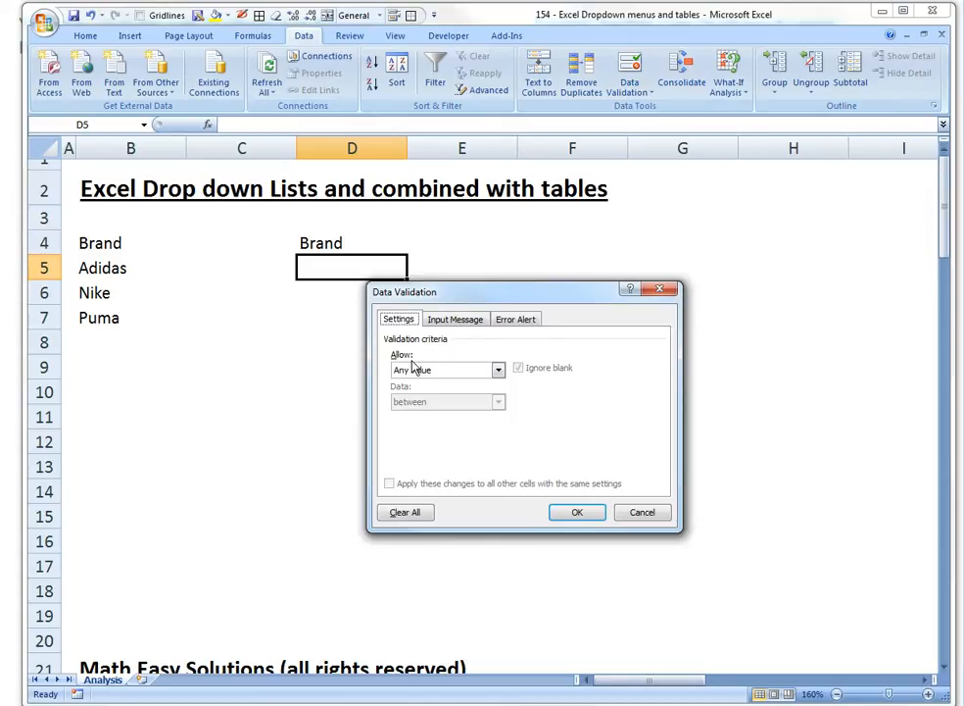
left_click(424, 373)
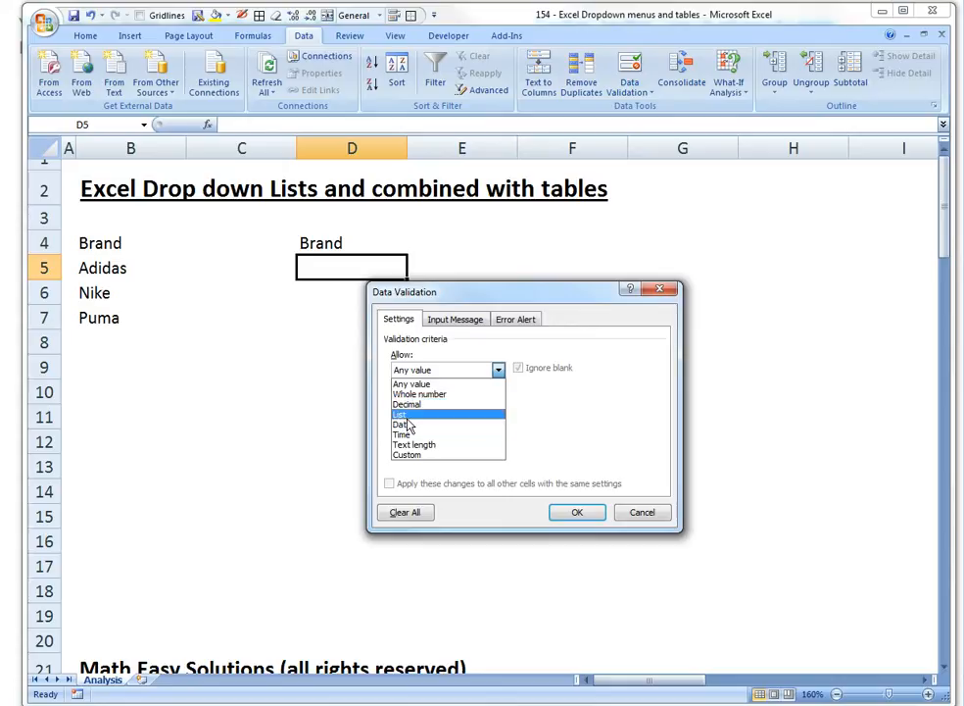
left_click(406, 415)
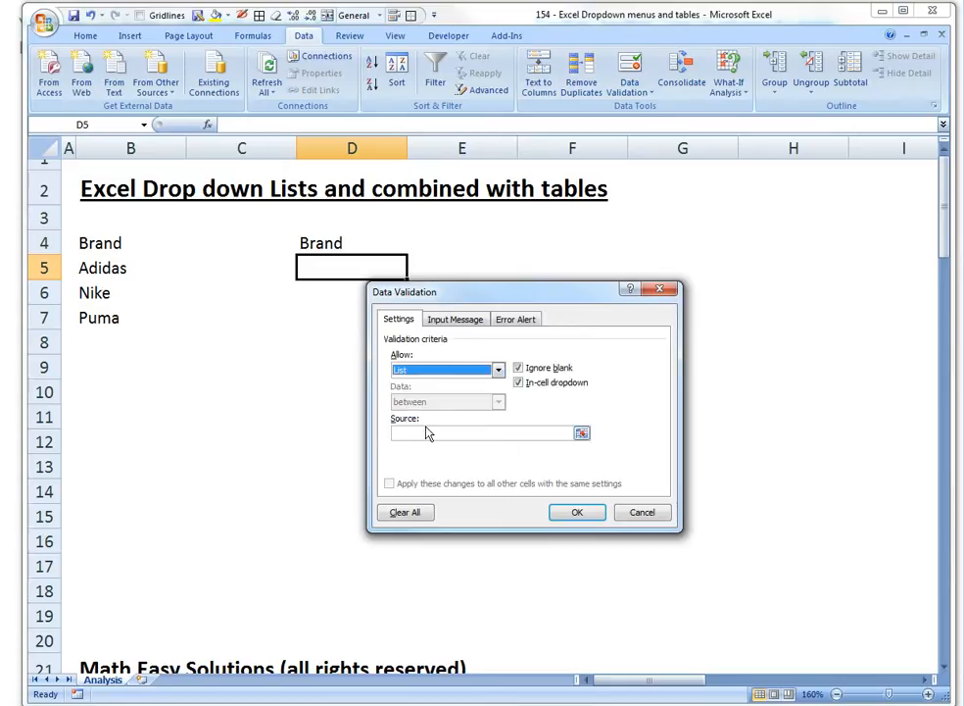
left_click(461, 432)
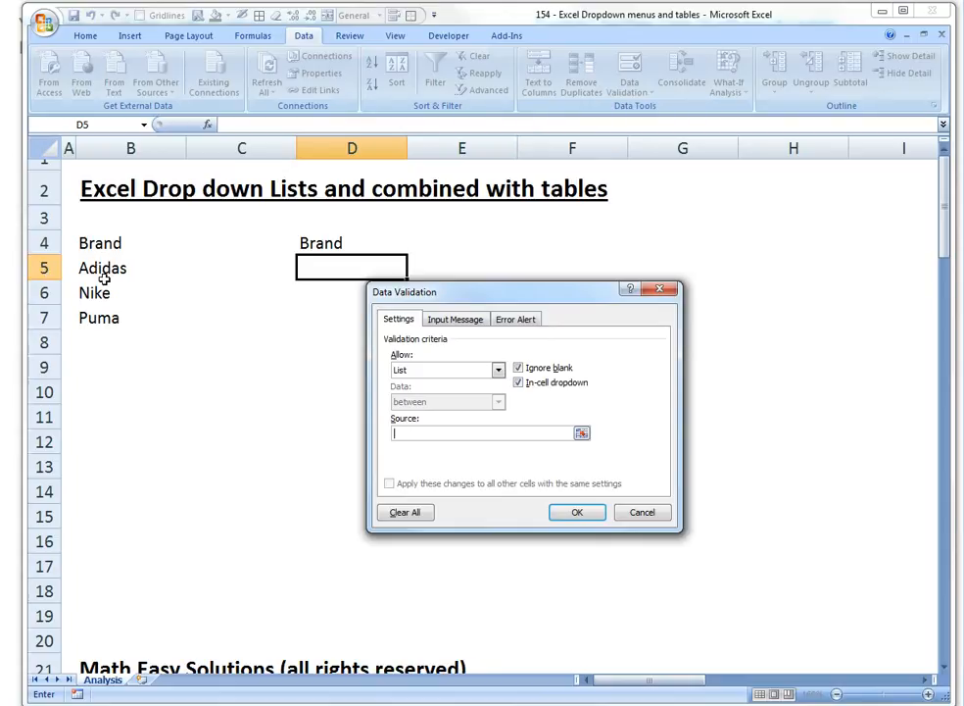
left_click_drag(101, 267, 108, 313)
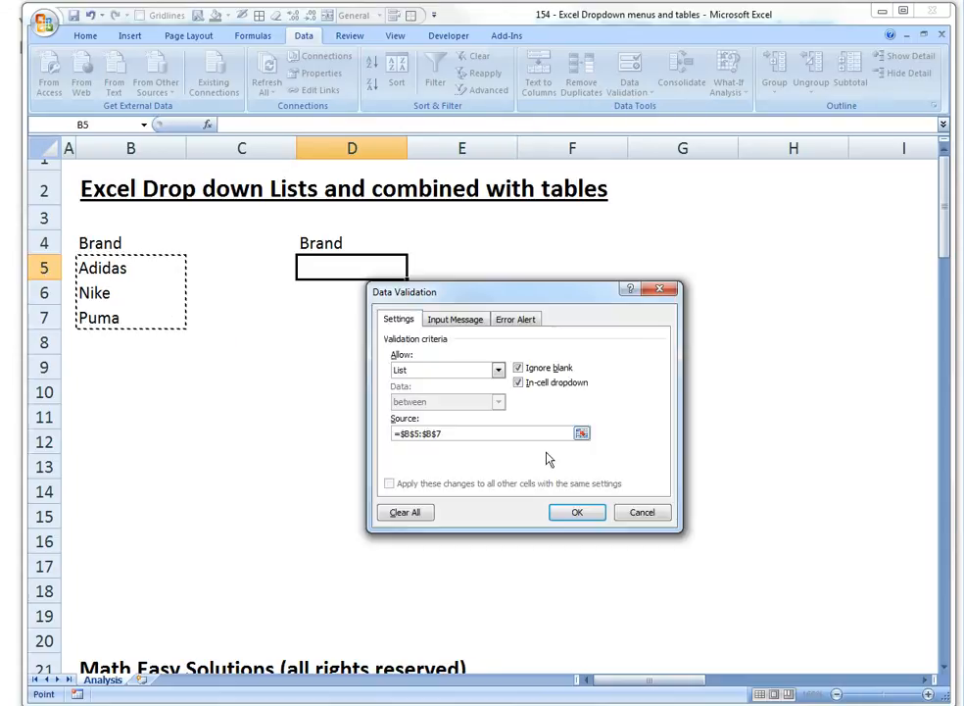
left_click(580, 512)
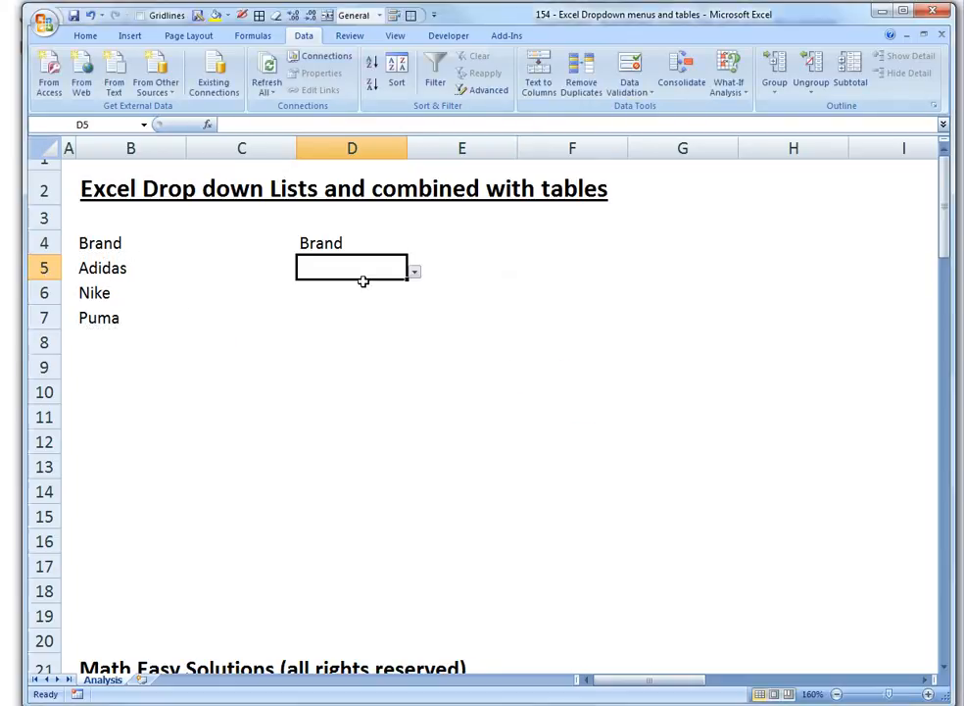
Choose Nike from the drop-down list in cell D5
left_click(414, 271)
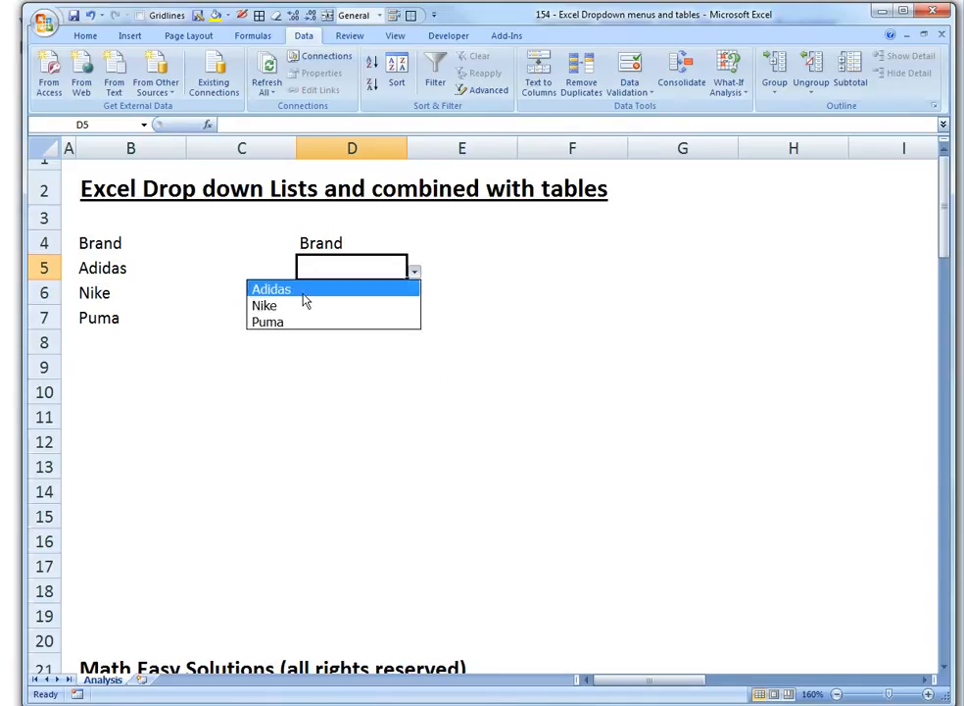
left_click(276, 307)
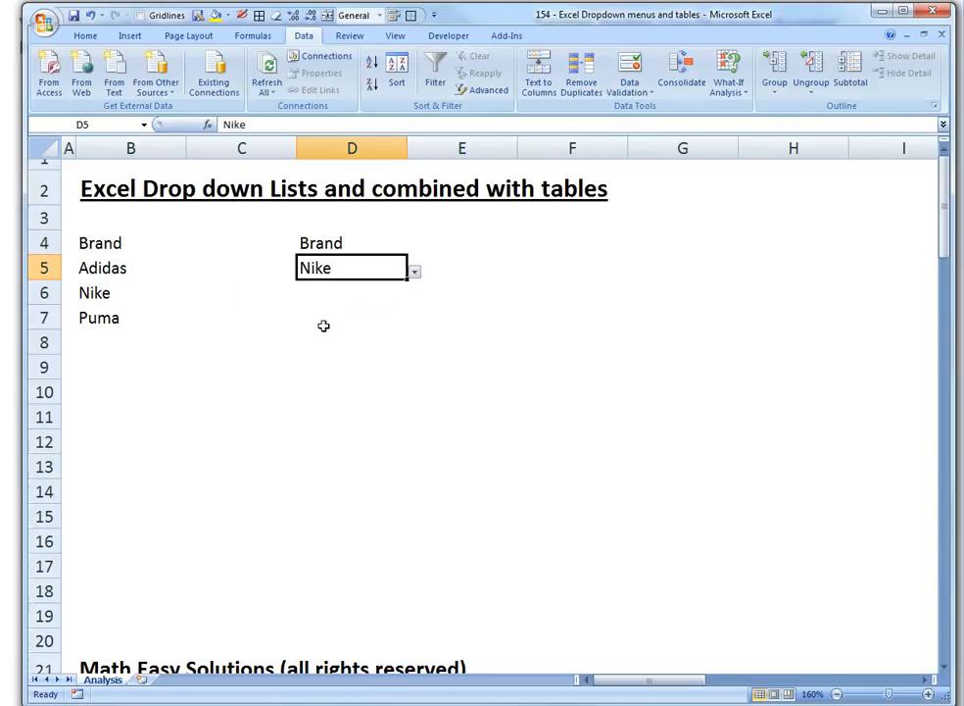
left_click(413, 272)
left_click(412, 313)
Try to enter the unlisted brand Reebok in cell D5, and cancel the entry
double_click(412, 274)
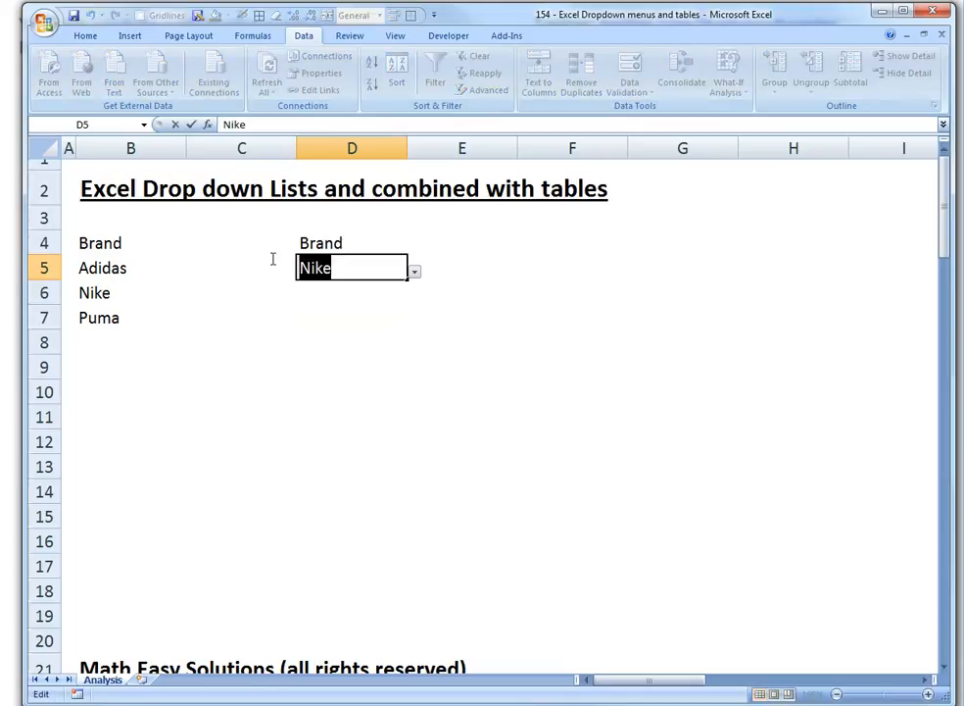
type("Reebok")
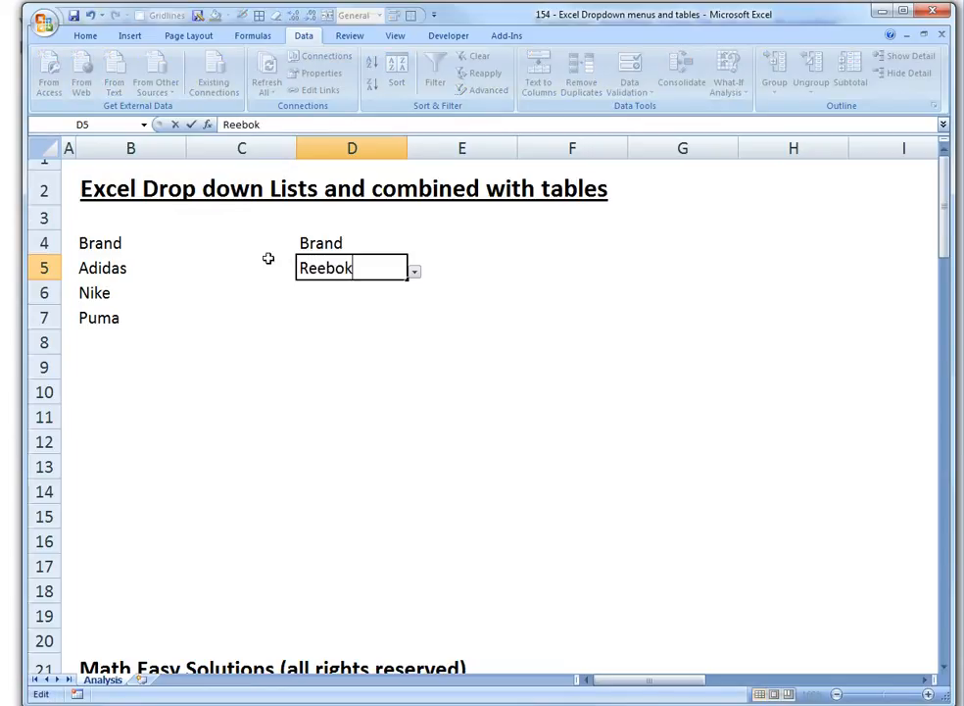
key("Return")
left_click_drag(691, 322, 353, 291)
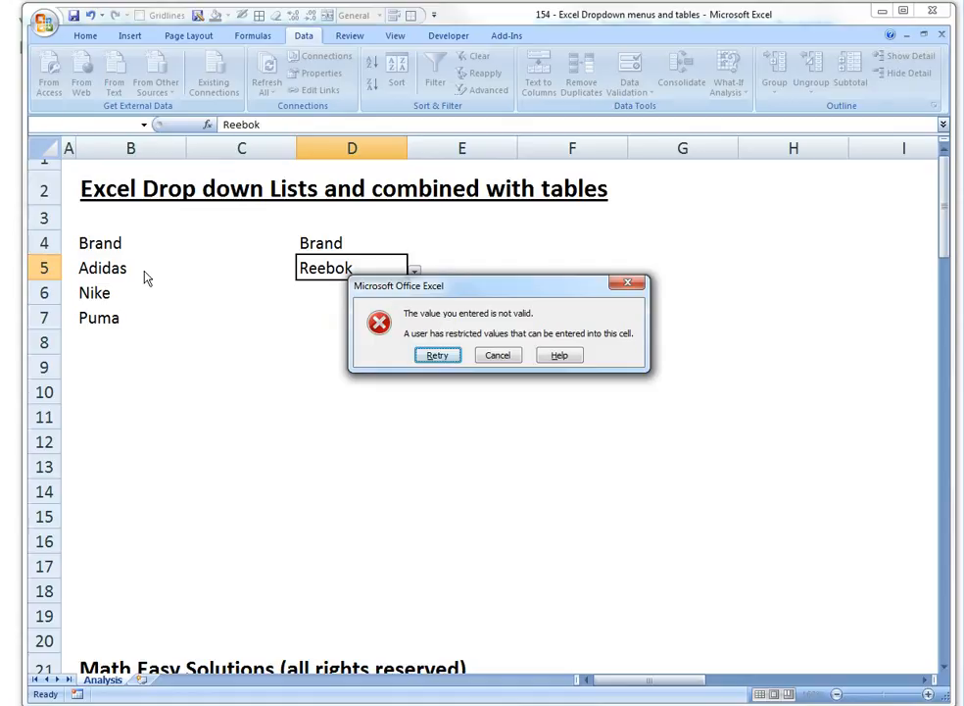
left_click(515, 356)
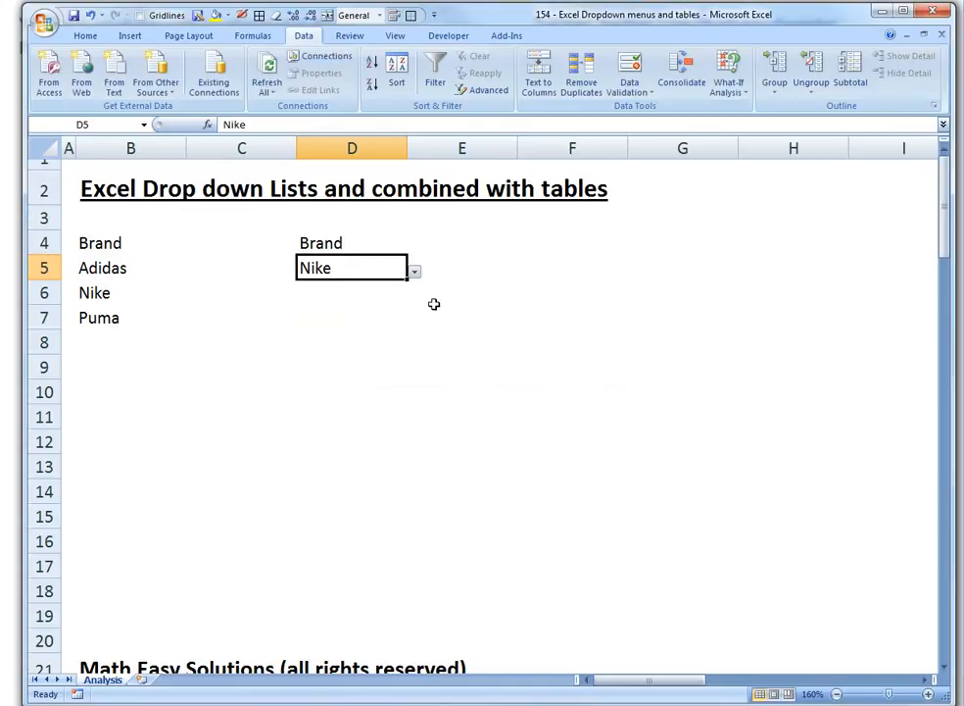
Give D5's data validation an input message titled Brand with the text "Input the Brand"
left_click(629, 67)
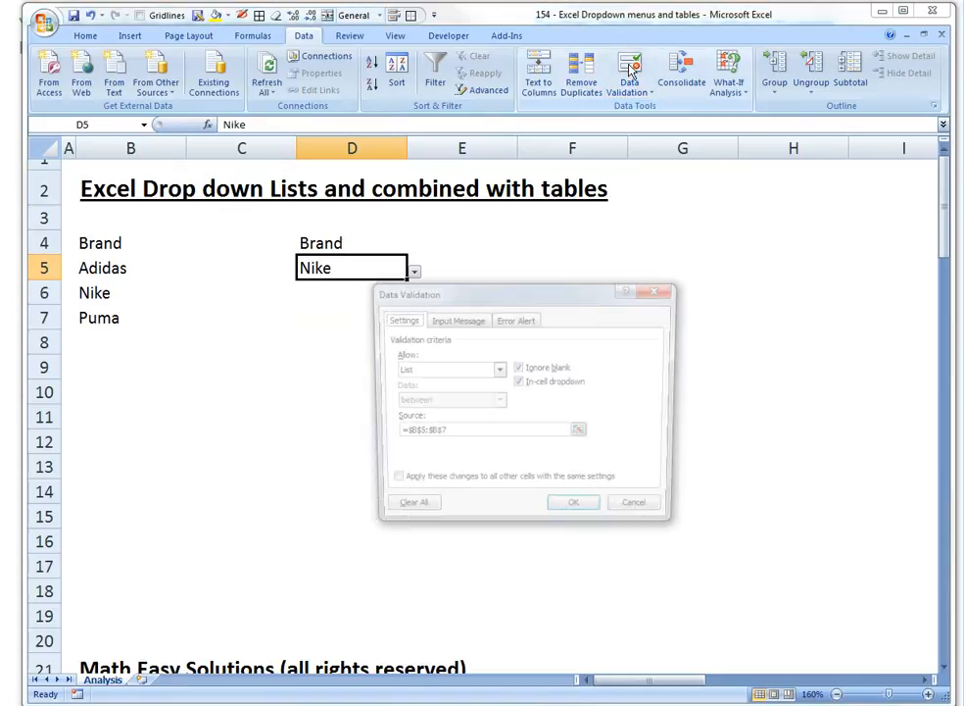
left_click(477, 319)
left_click(423, 392)
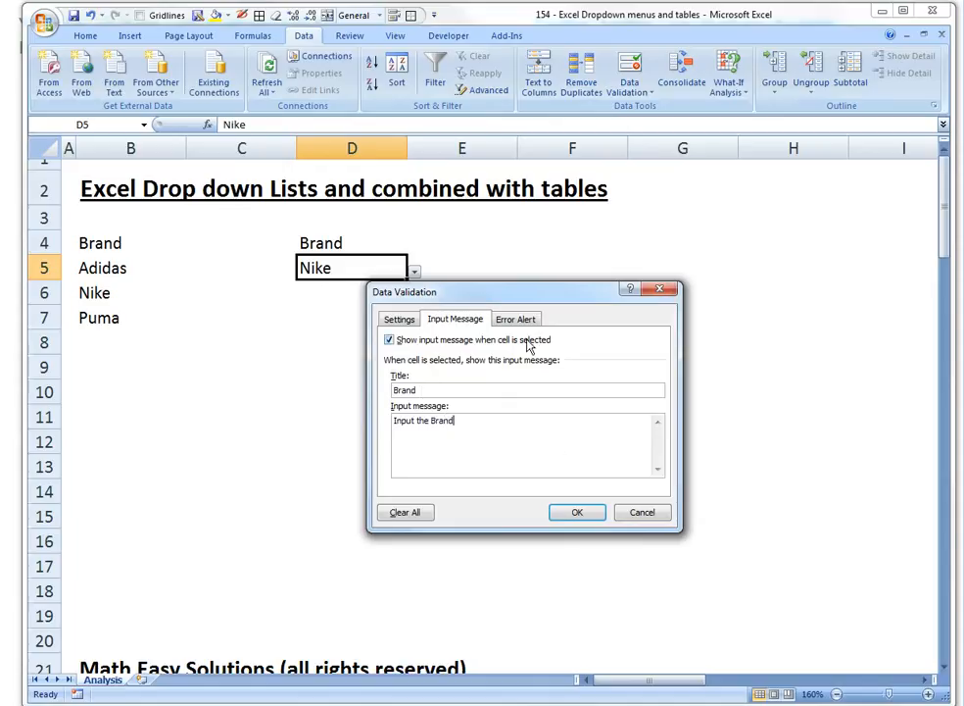
Set D5's validation error alert to the Warning style with the title "brand not available", and apply the validation changes
left_click(514, 321)
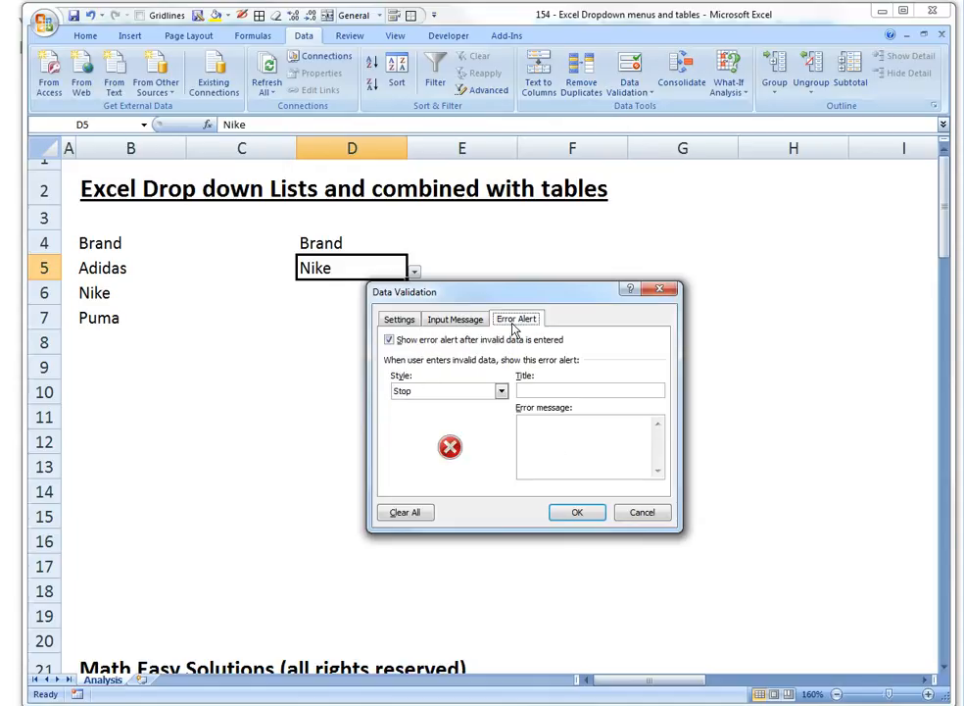
left_click(499, 390)
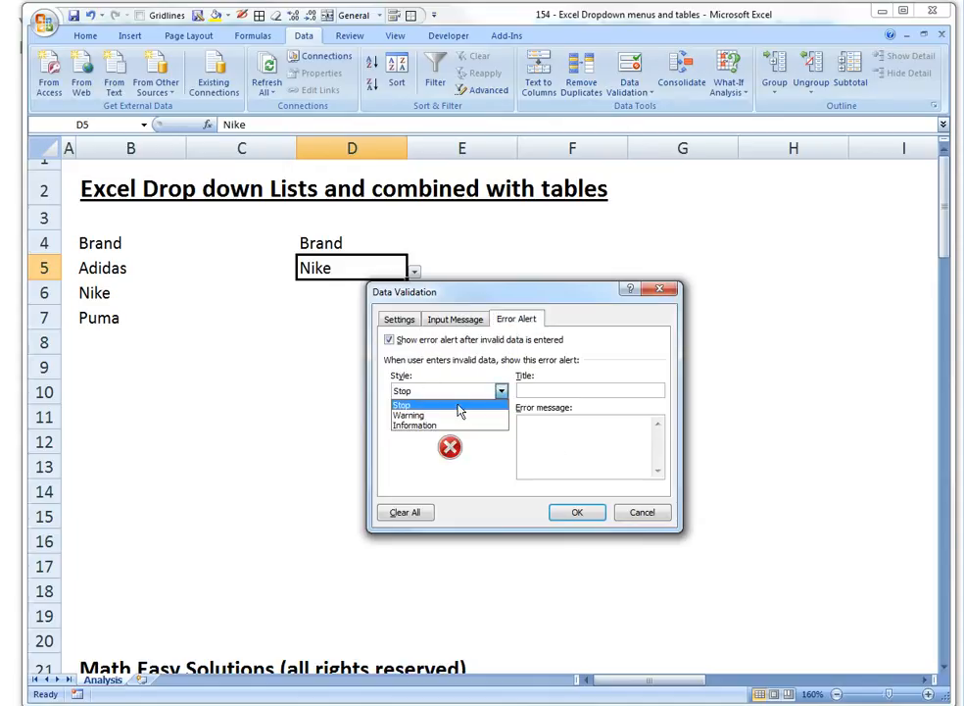
left_click(427, 419)
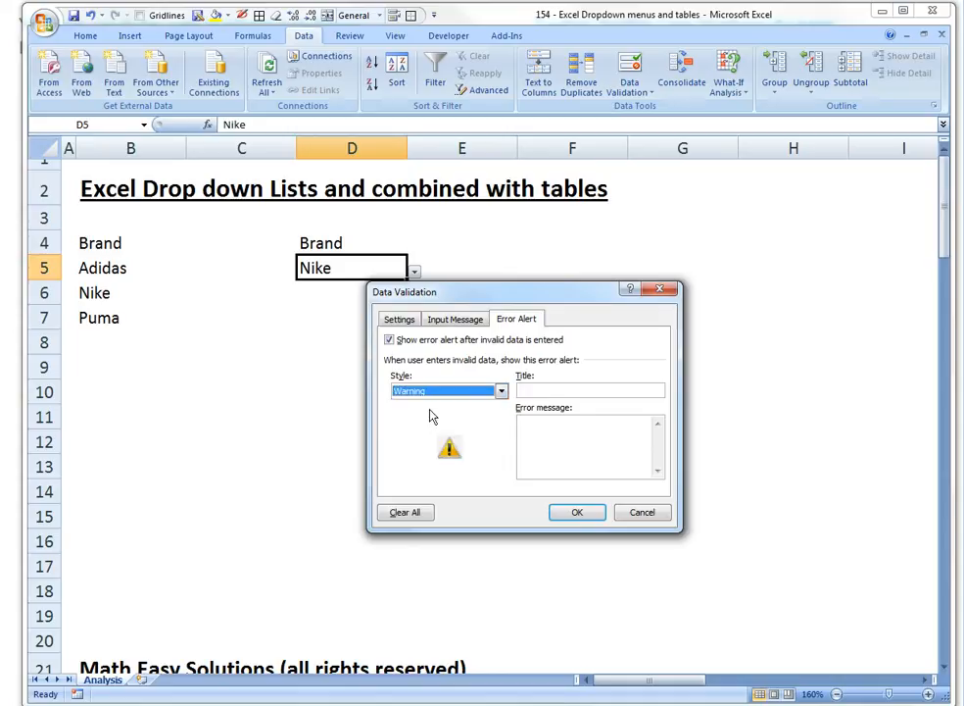
left_click(558, 392)
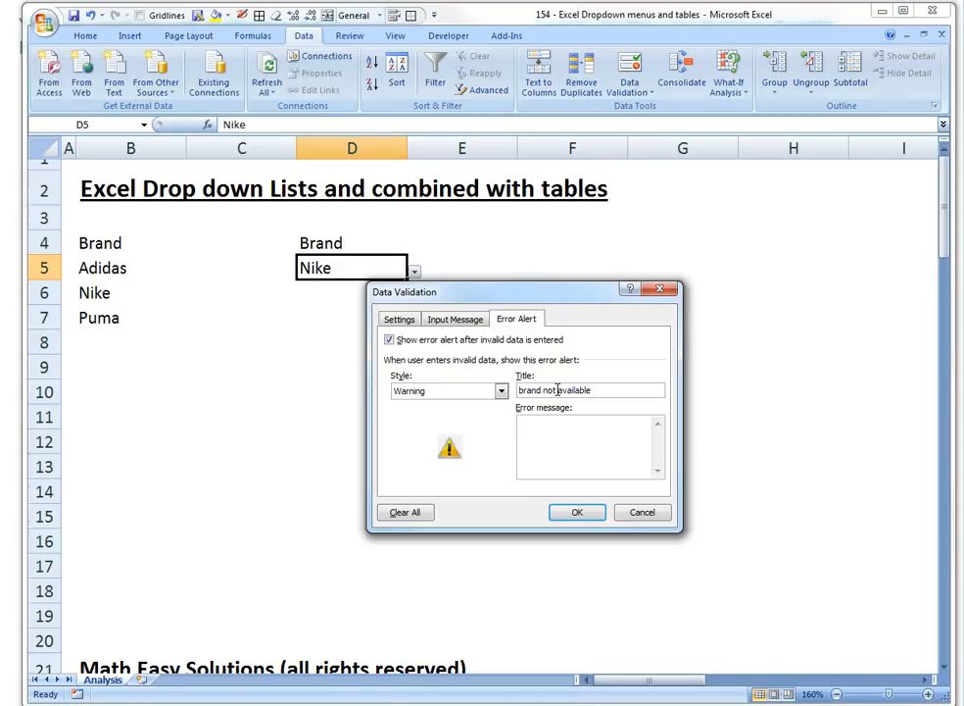
left_click(578, 512)
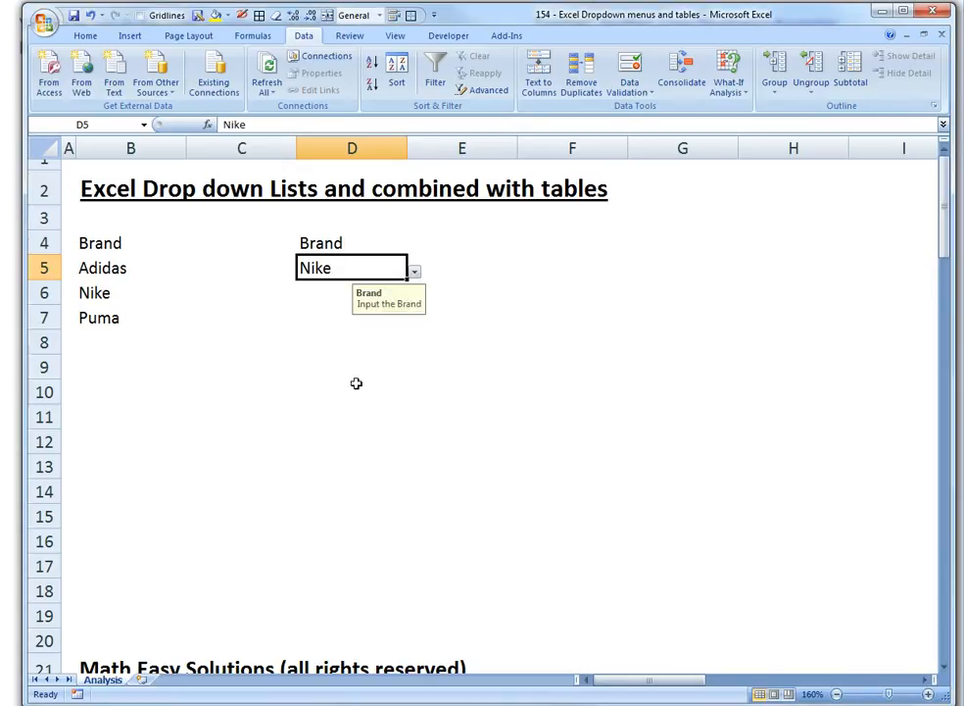
Reselect cell D5 and choose Adidas from its drop-down list
left_click(392, 392)
left_click(367, 265)
left_click(414, 273)
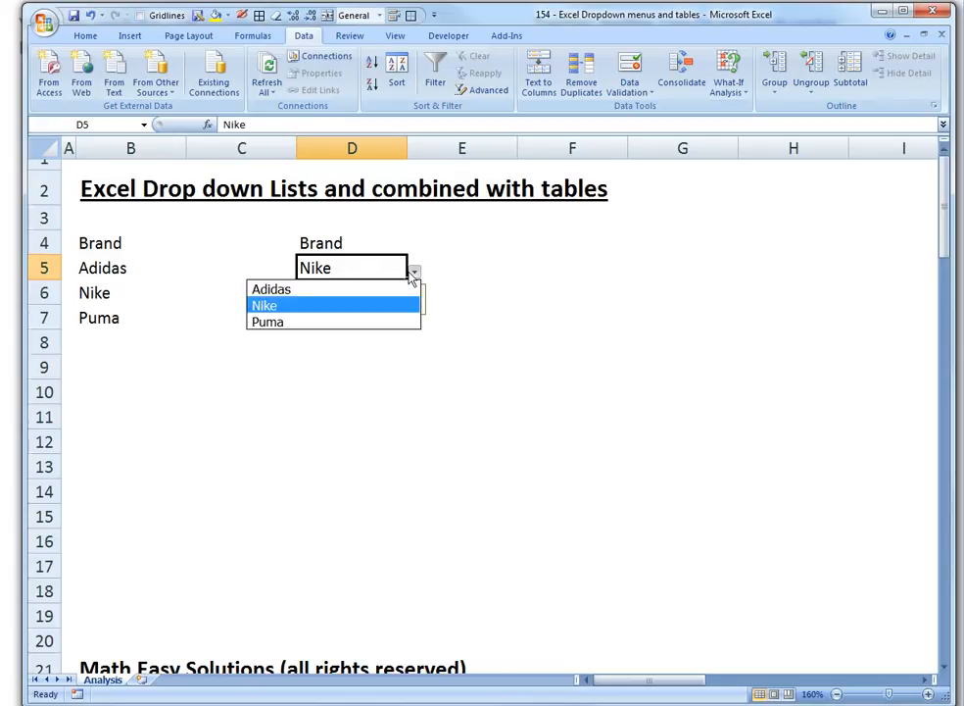
left_click(329, 290)
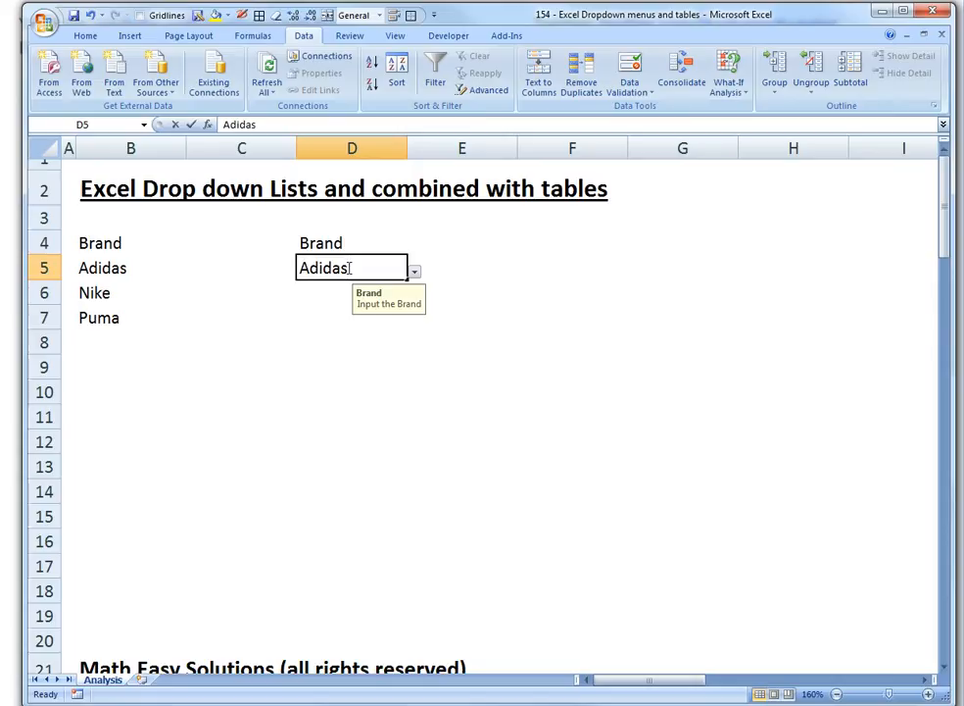
Enter Reebok in cell D5, overriding the validation warning, and open the cell's drop-down list to check its options
double_click(350, 268)
type("Ree")
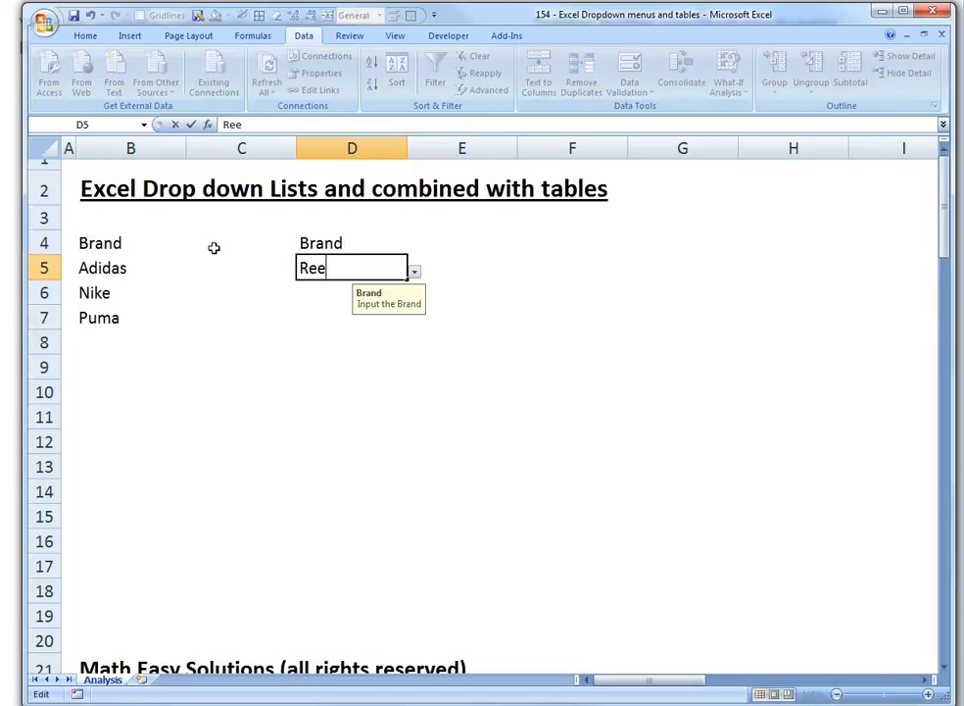
type("bok")
key("Return")
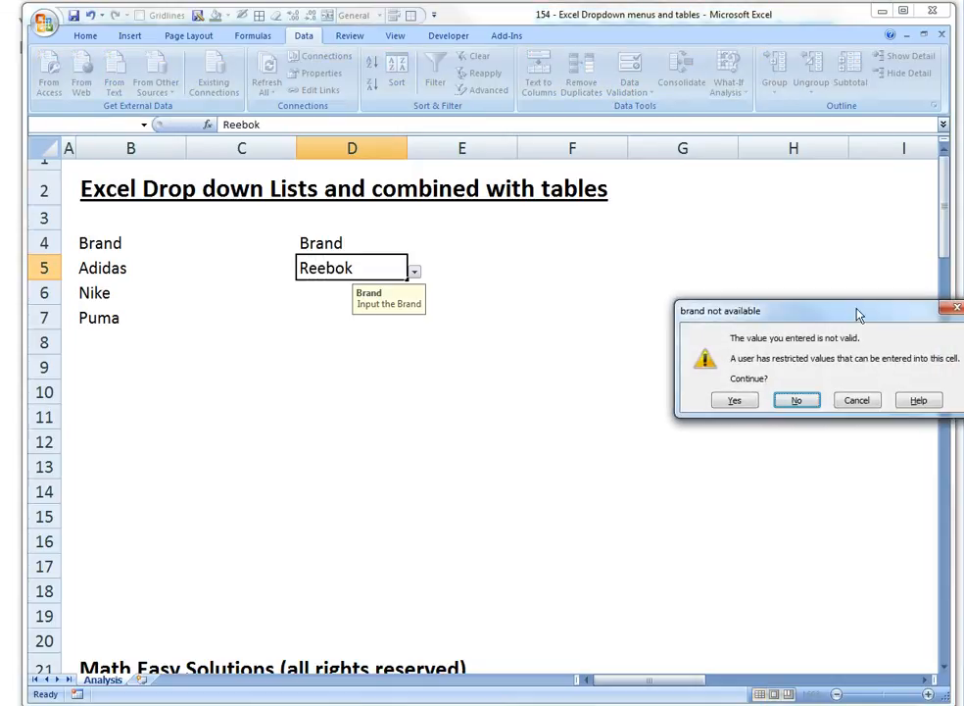
left_click_drag(858, 313, 604, 282)
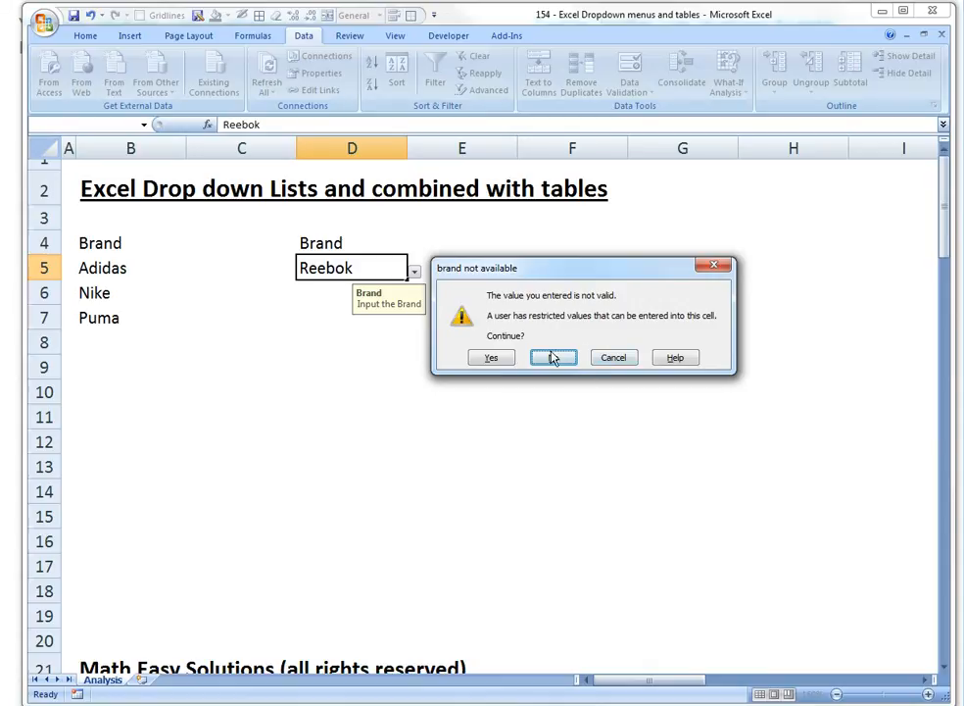
left_click(503, 360)
left_click(347, 259)
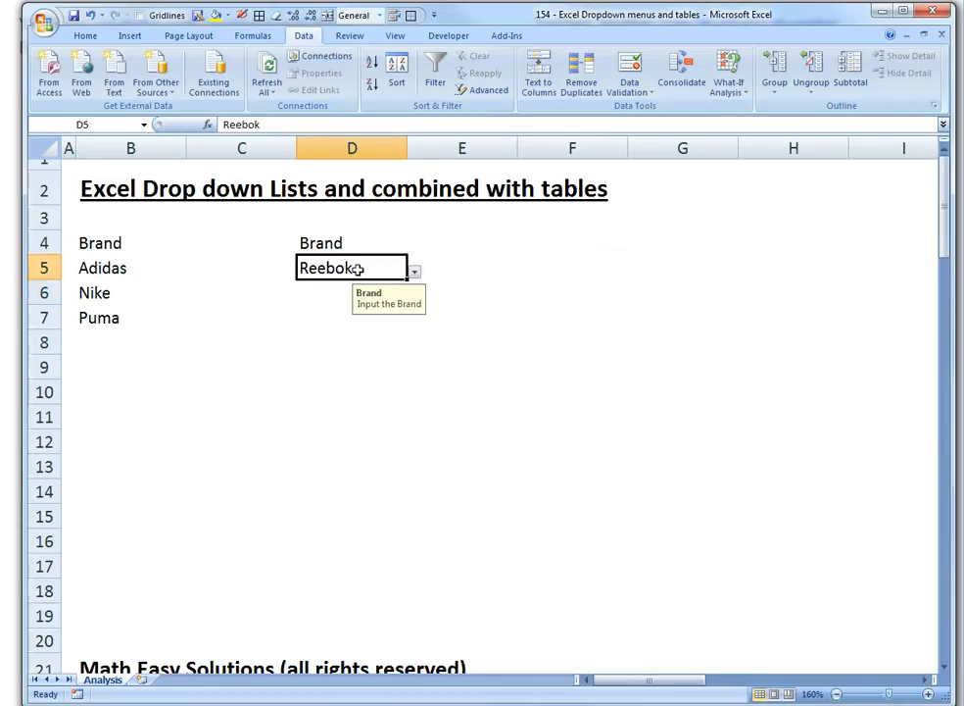
left_click(414, 272)
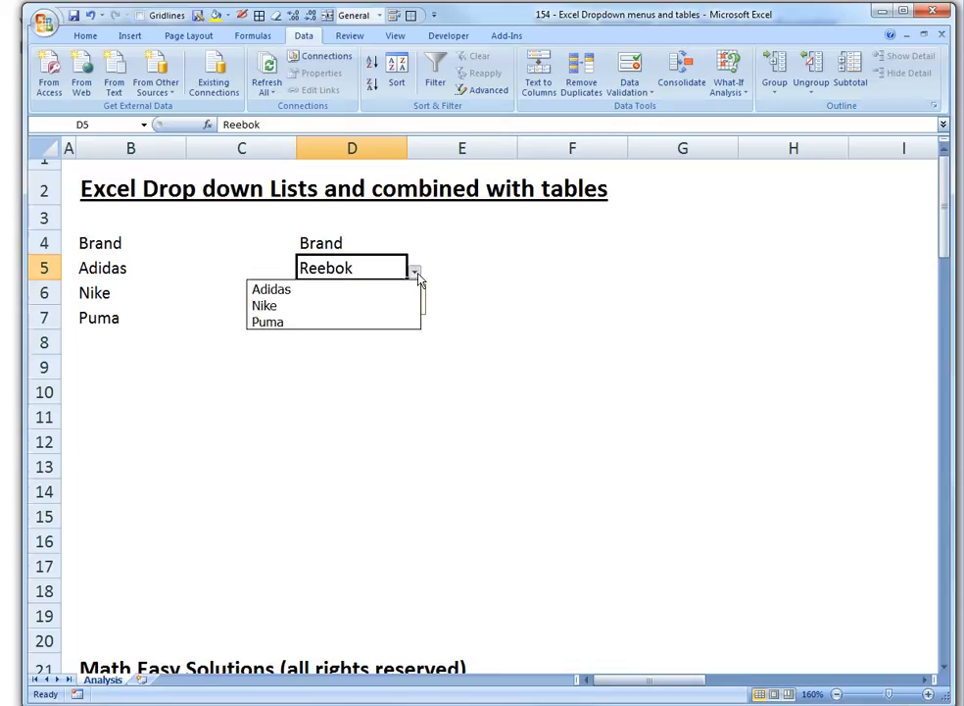
Add Reebok in cell B8 at the end of the Brand source list
left_click(102, 273)
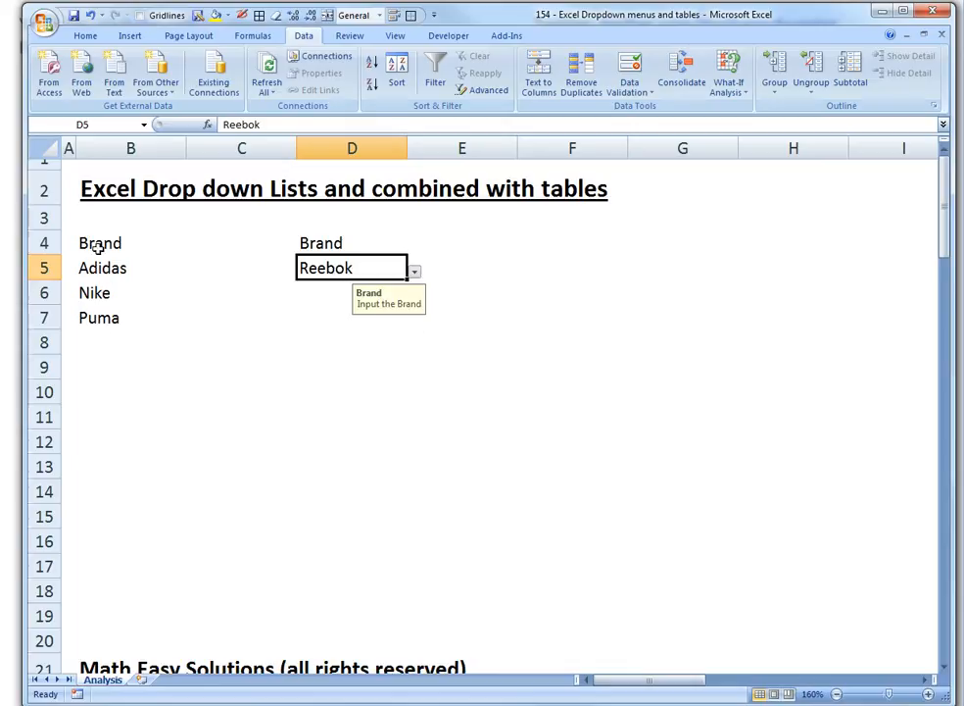
left_click(102, 320)
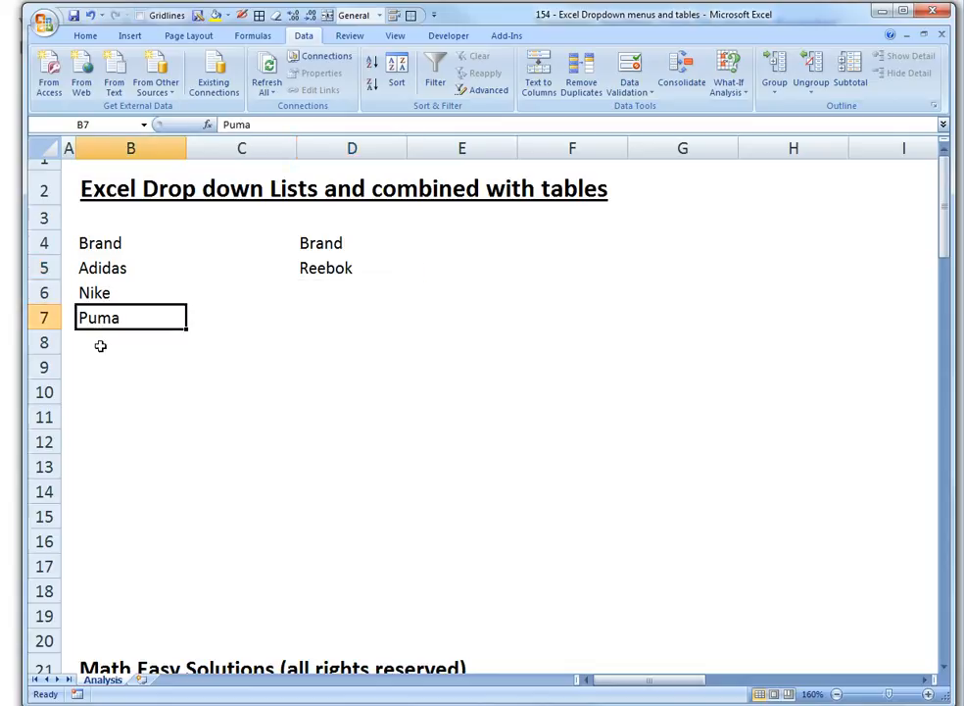
left_click(100, 346)
type("Reebok")
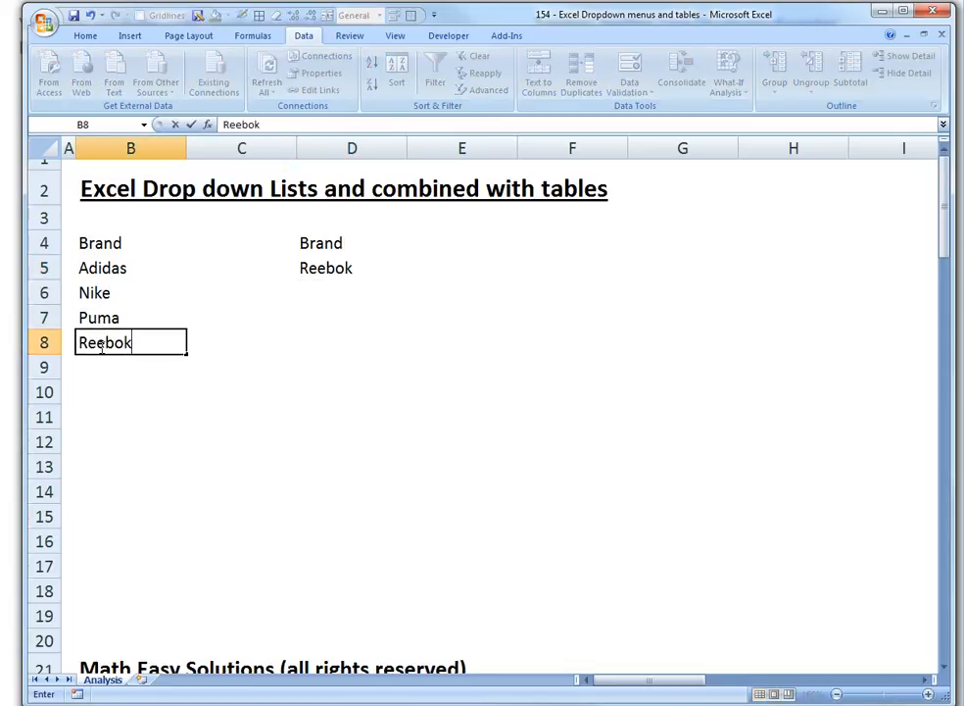
key("Return")
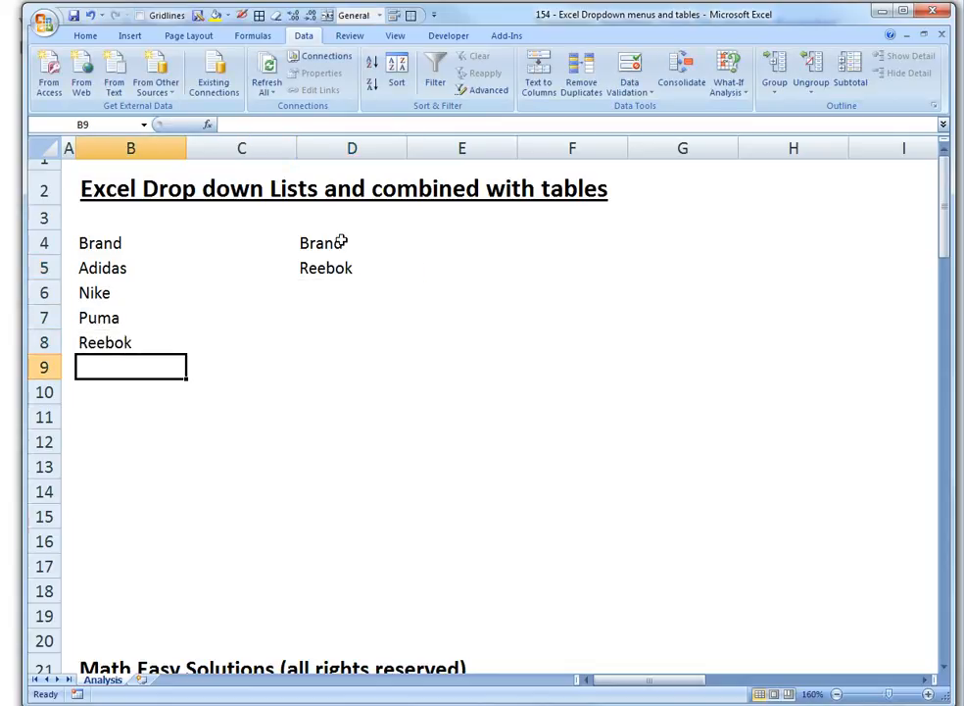
Check the options in D5's drop-down list and choose Nike
left_click(382, 270)
left_click(415, 273)
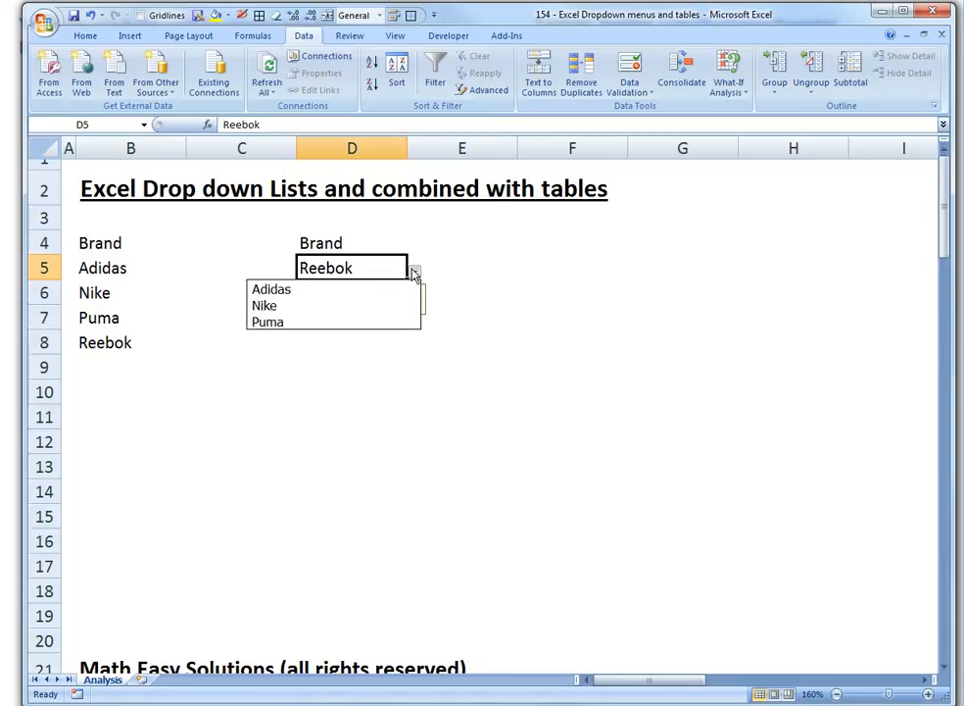
left_click(319, 307)
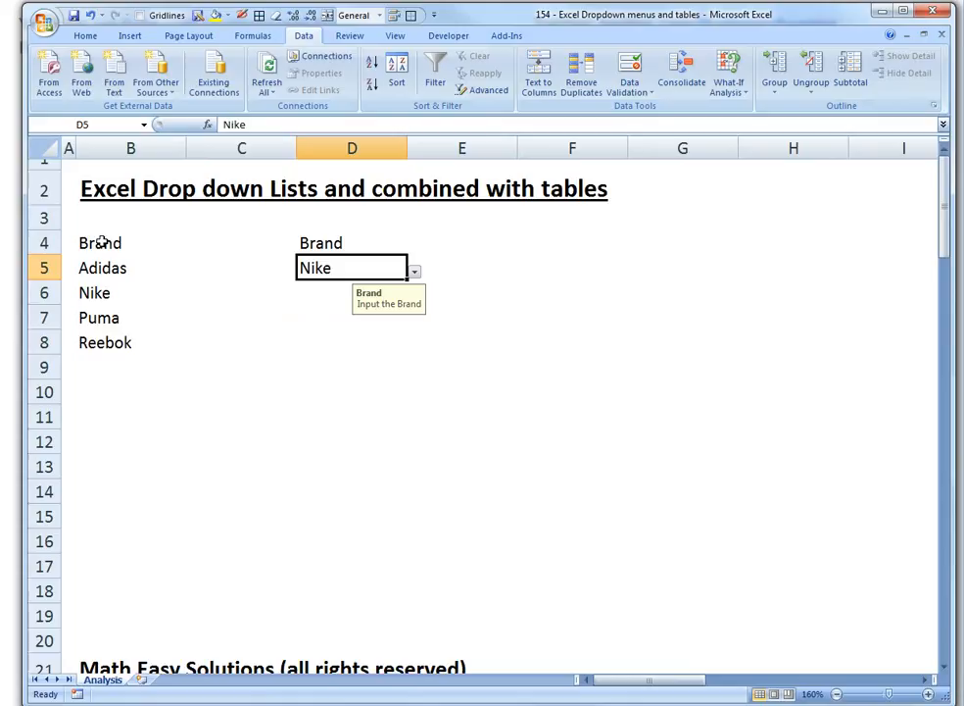
Convert the brand list in B4:B8 into a table with headers
left_click_drag(101, 243, 112, 342)
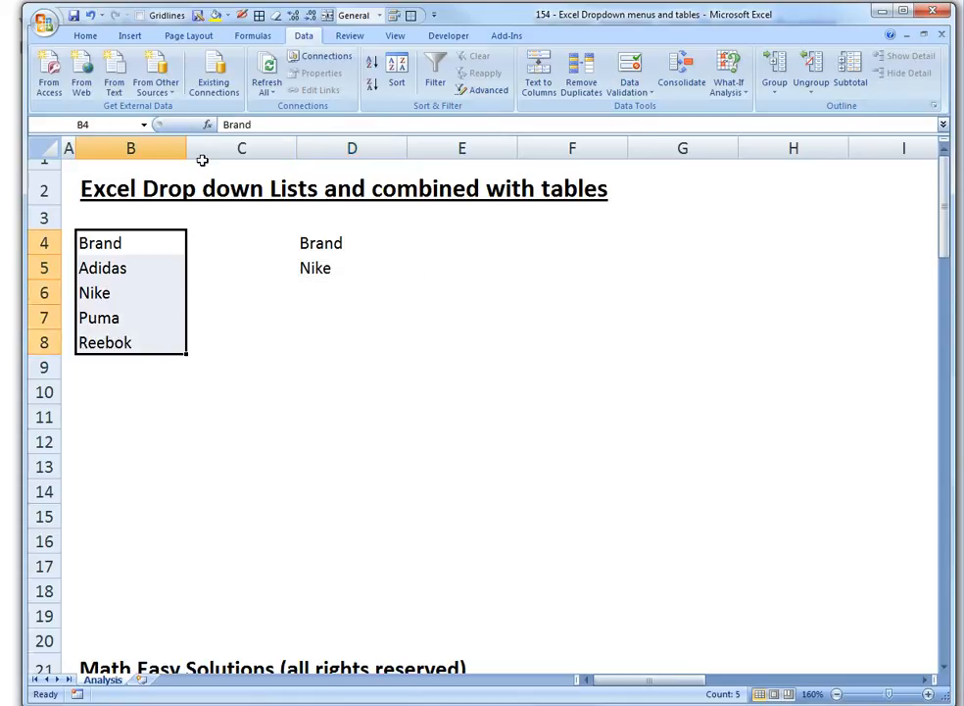
left_click(130, 36)
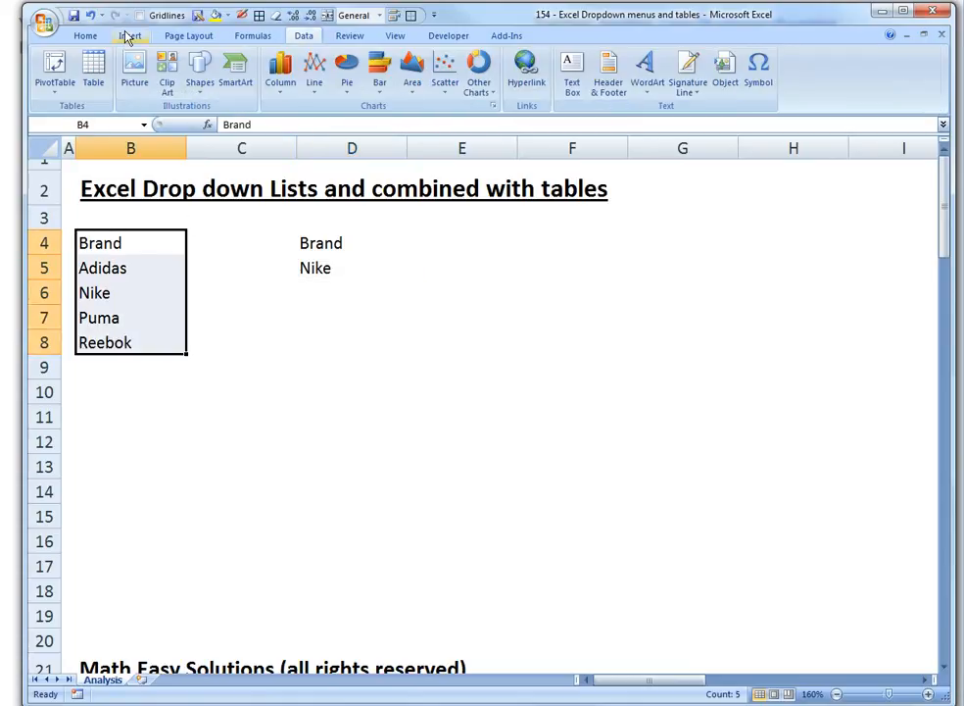
left_click(95, 69)
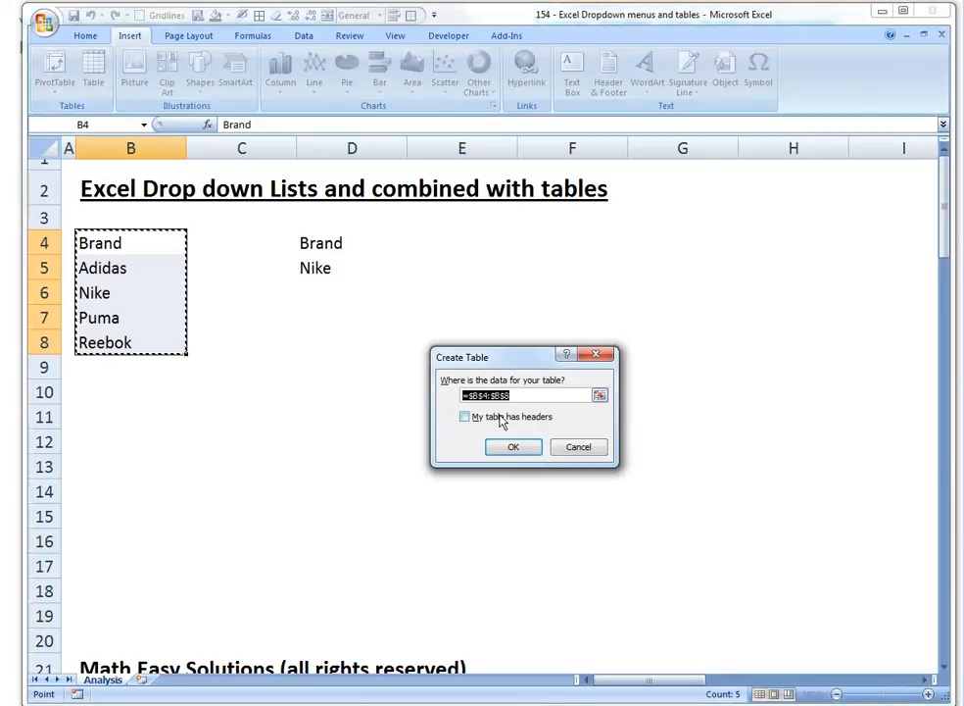
left_click(467, 416)
left_click(511, 446)
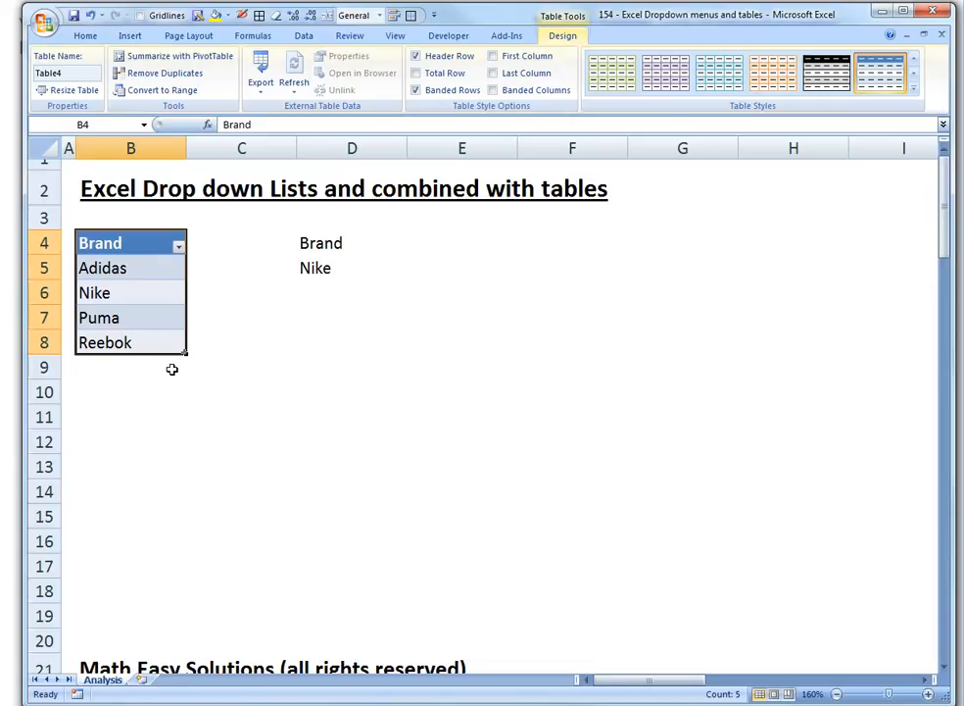
left_click(171, 368)
Change the error alert style in D5's data validation to Stop
left_click(323, 267)
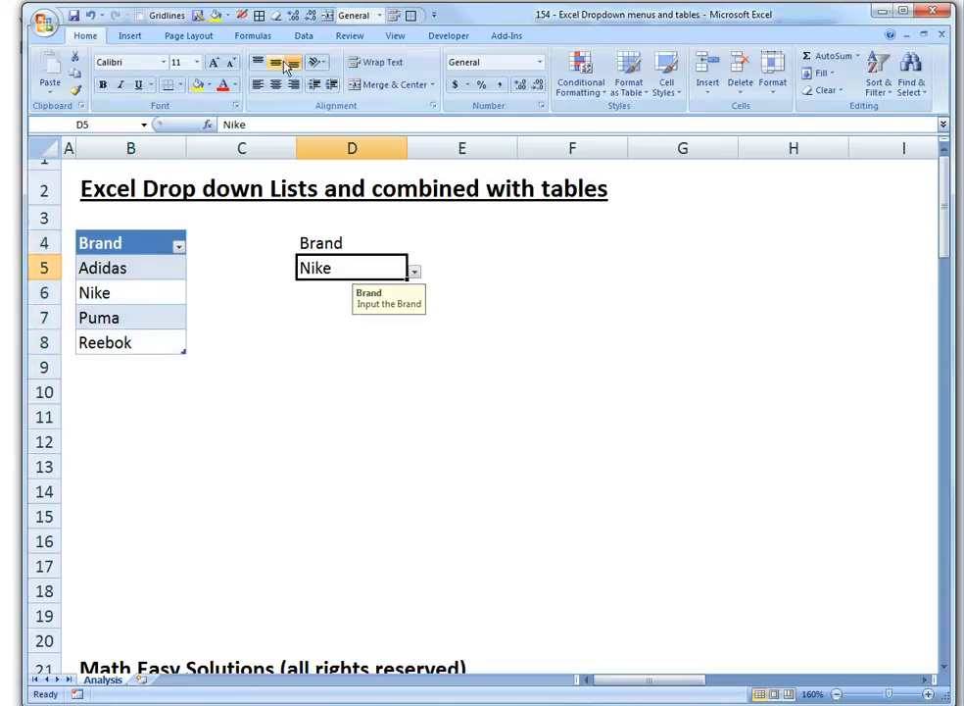
left_click(302, 36)
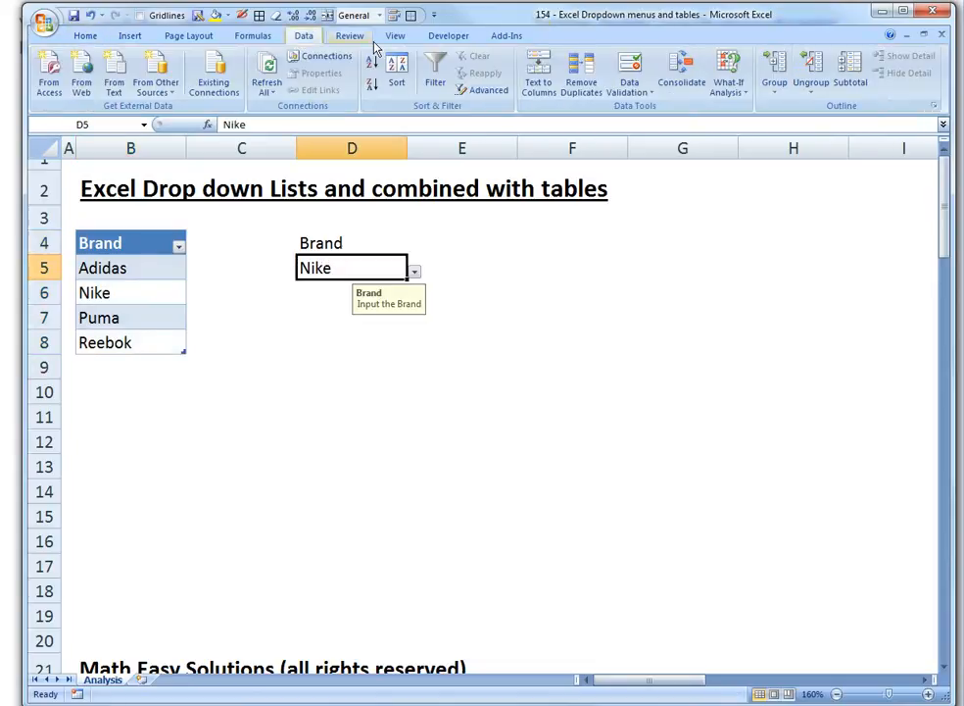
left_click(630, 90)
left_click(580, 108)
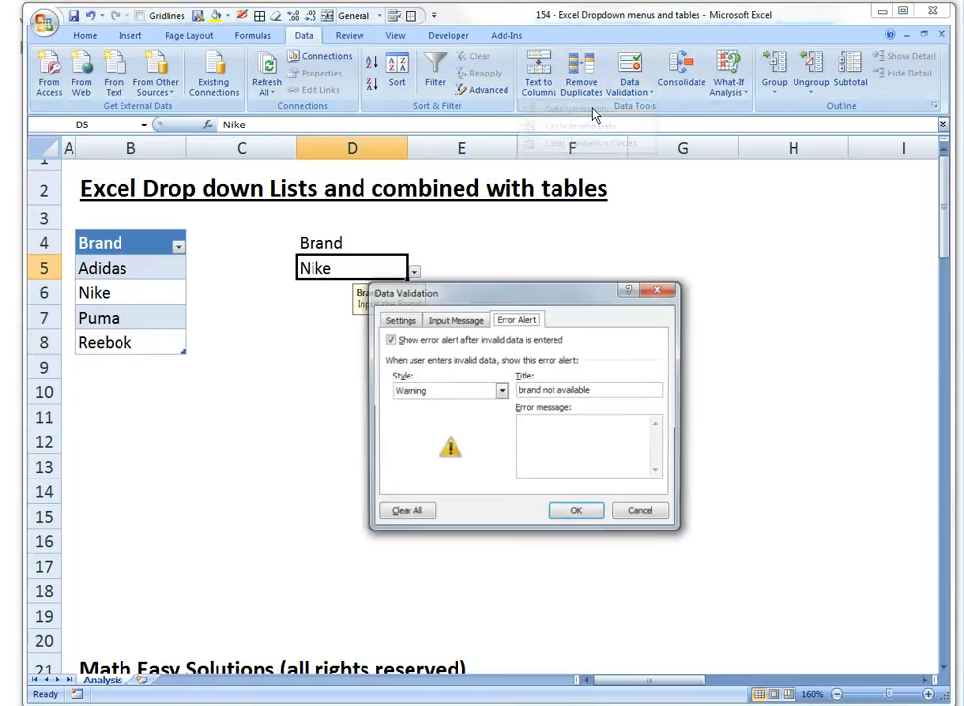
left_click(415, 320)
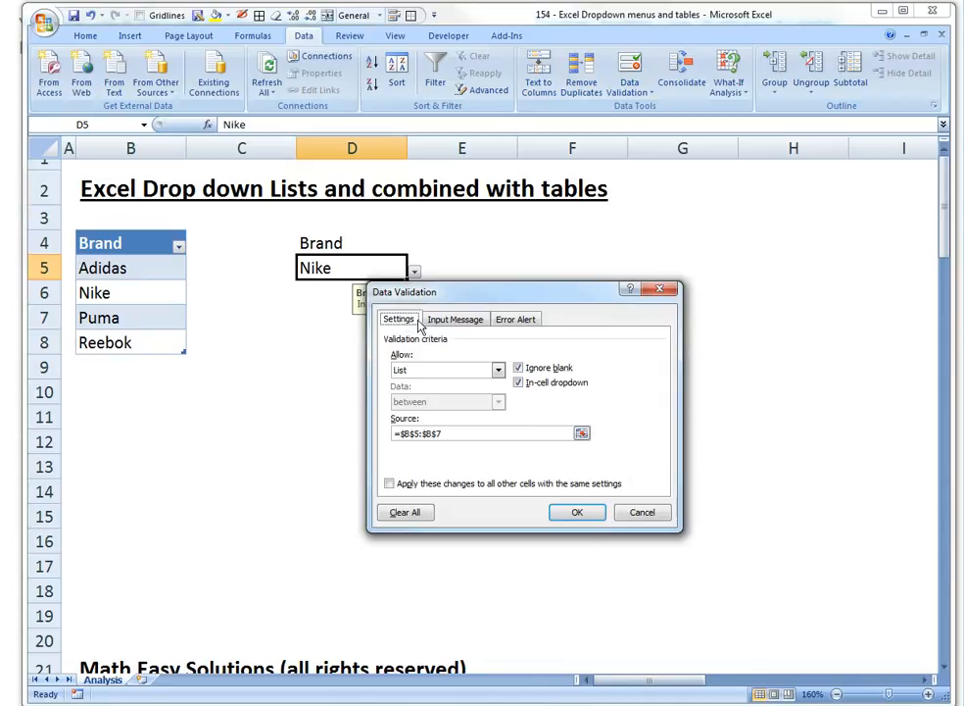
left_click(522, 320)
left_click(441, 391)
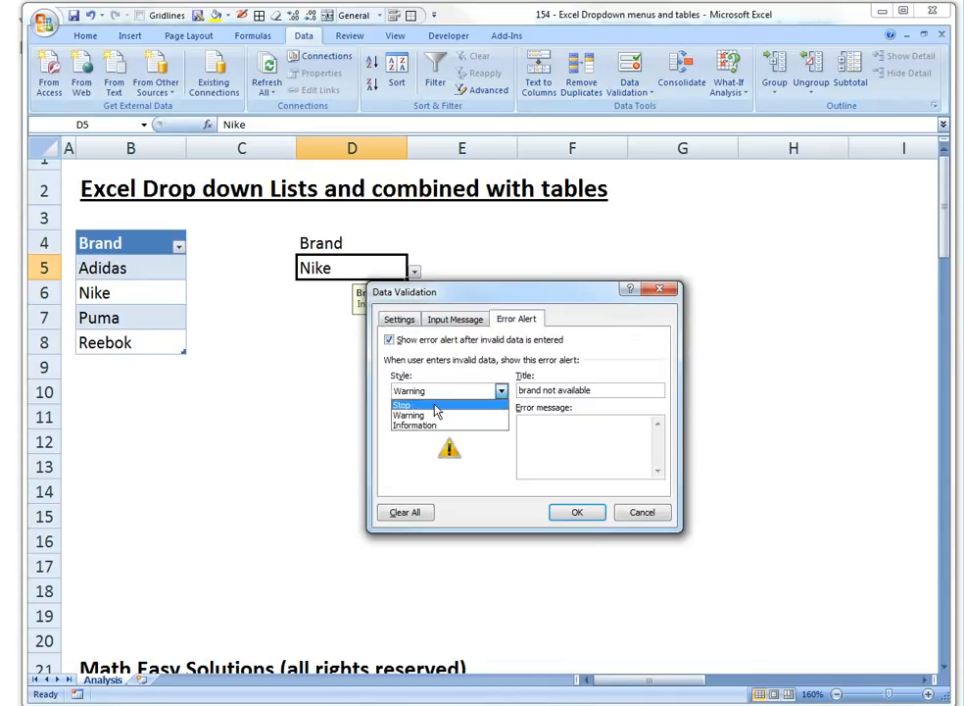
left_click(441, 405)
Replace D5's validation list source with the table's brand cells, =$B$5:$B$8, and apply the validation changes
left_click(400, 319)
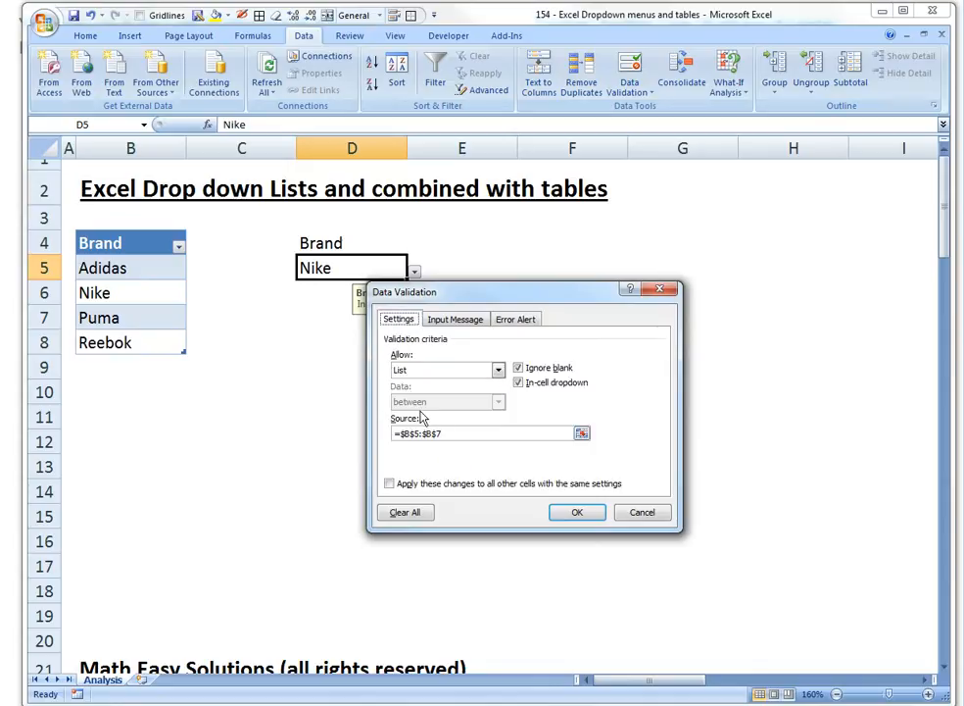
left_click_drag(501, 430, 425, 355)
key("Delete")
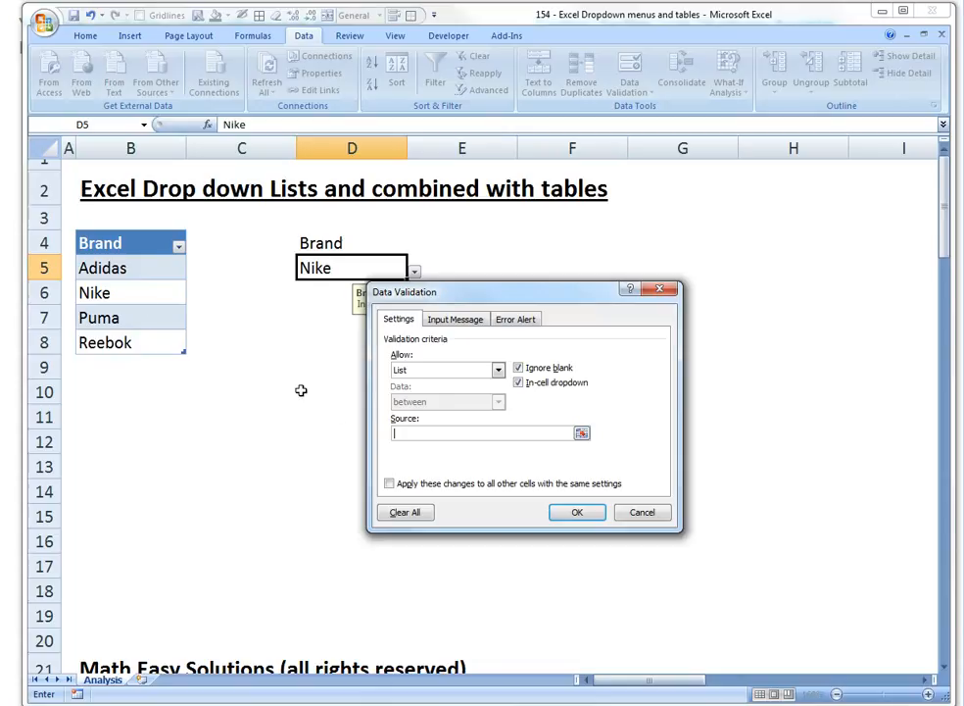
left_click_drag(125, 268, 129, 337)
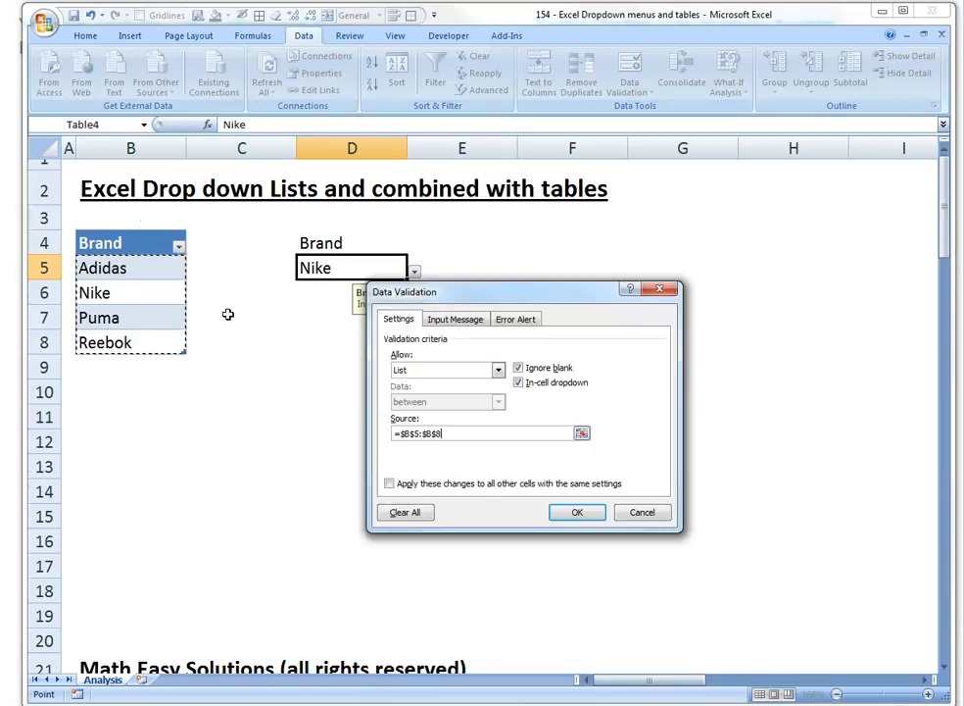
left_click(578, 513)
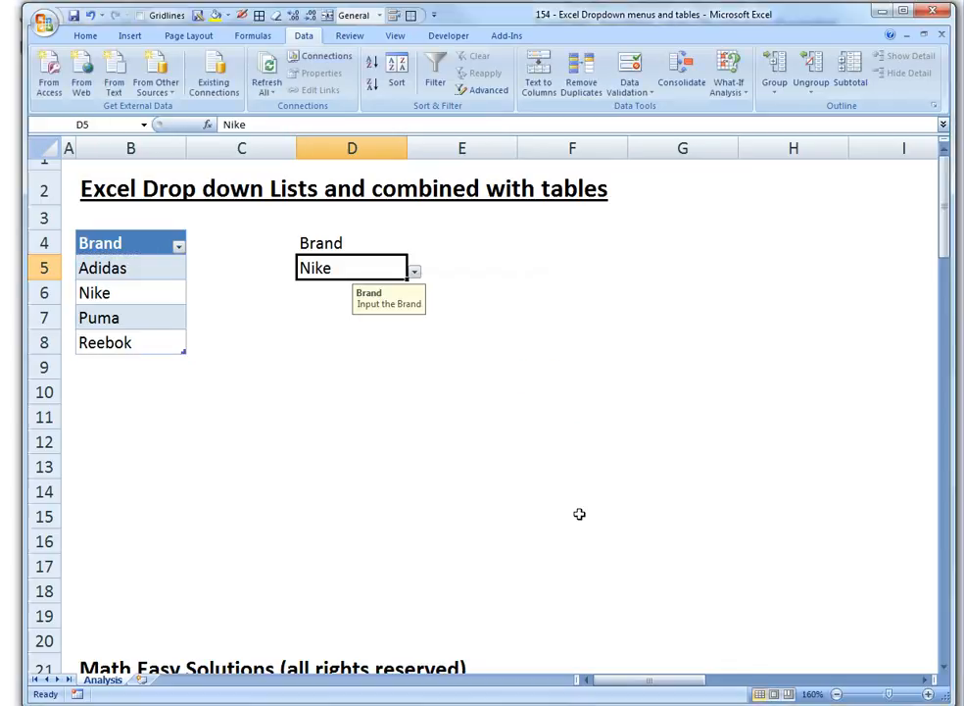
Reselect cell D5 and choose Reebok from its drop-down list
left_click(390, 351)
left_click(393, 273)
left_click(415, 273)
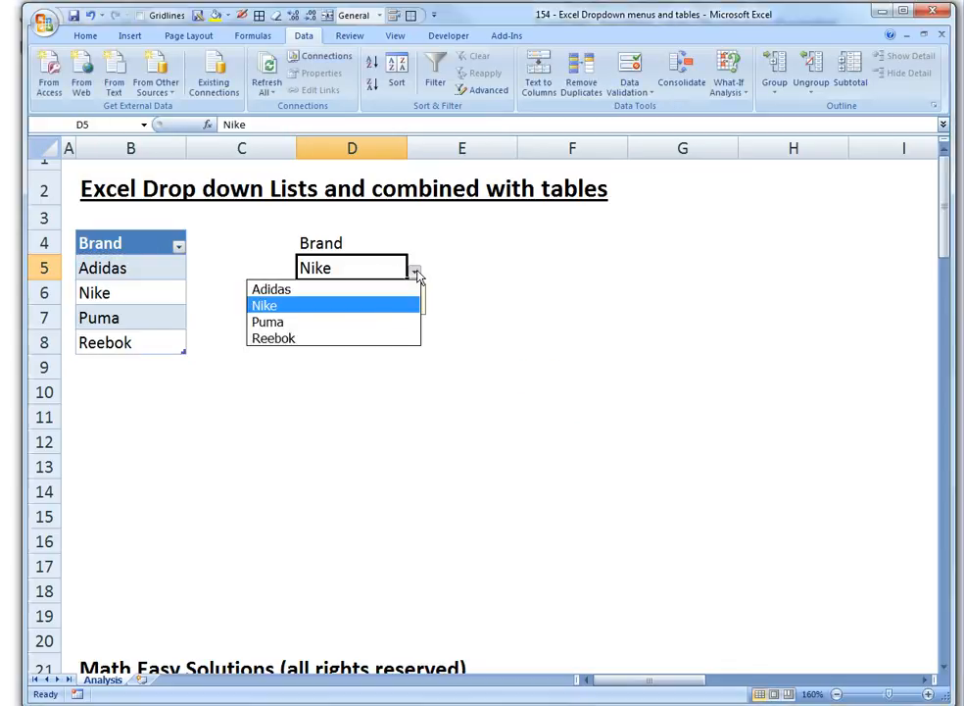
left_click(344, 340)
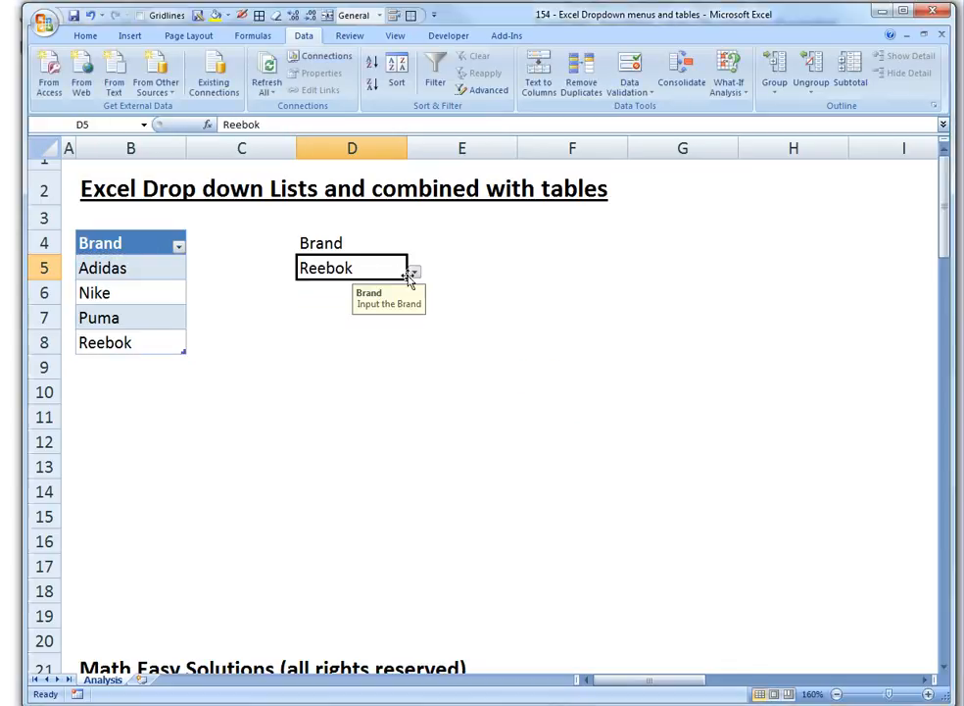
Add Armani in cell B9, directly below the last row of the Brand table
left_click(130, 366)
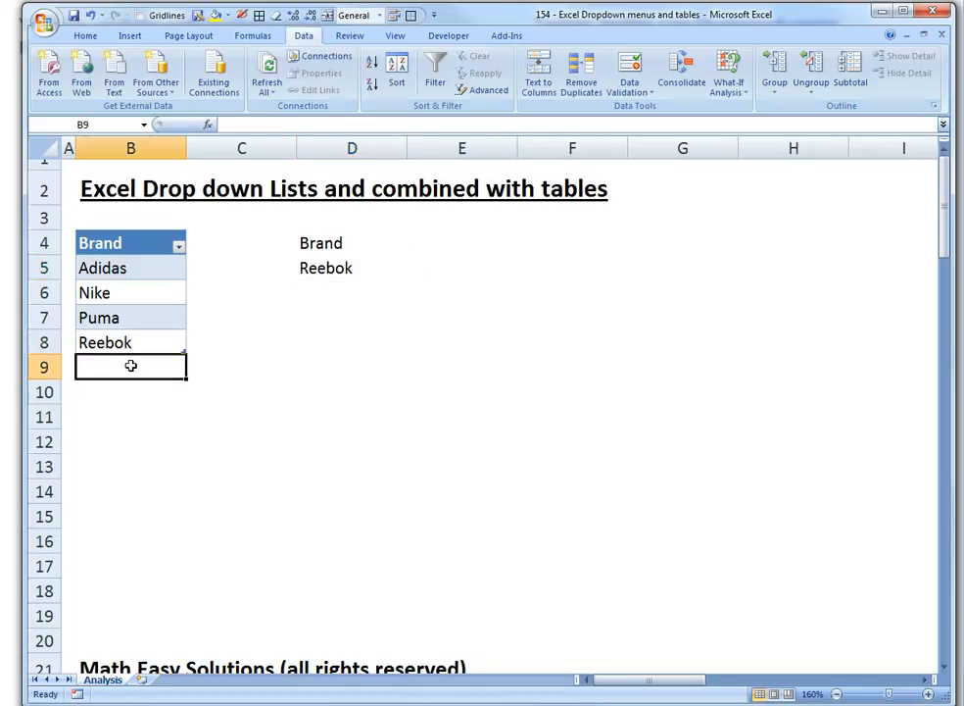
type("Armani")
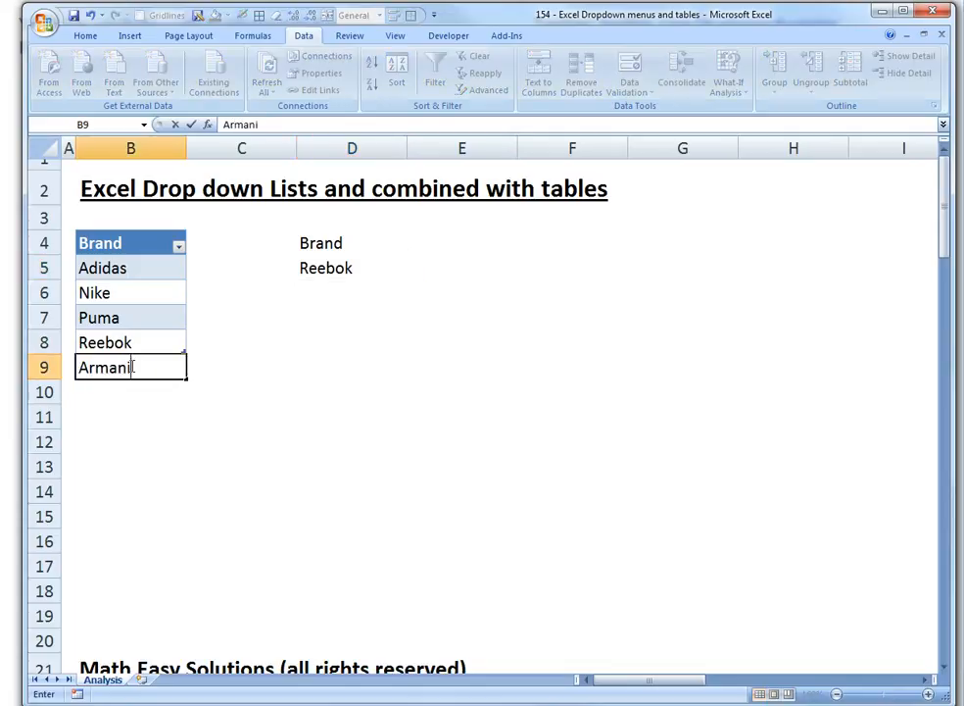
key("Return")
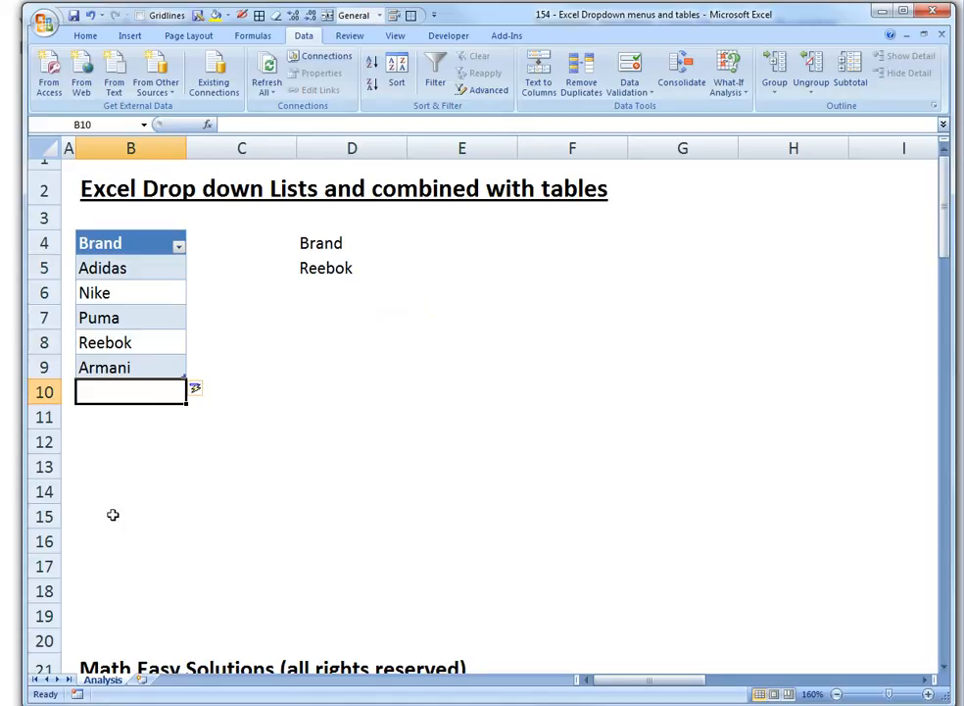
left_click(120, 467)
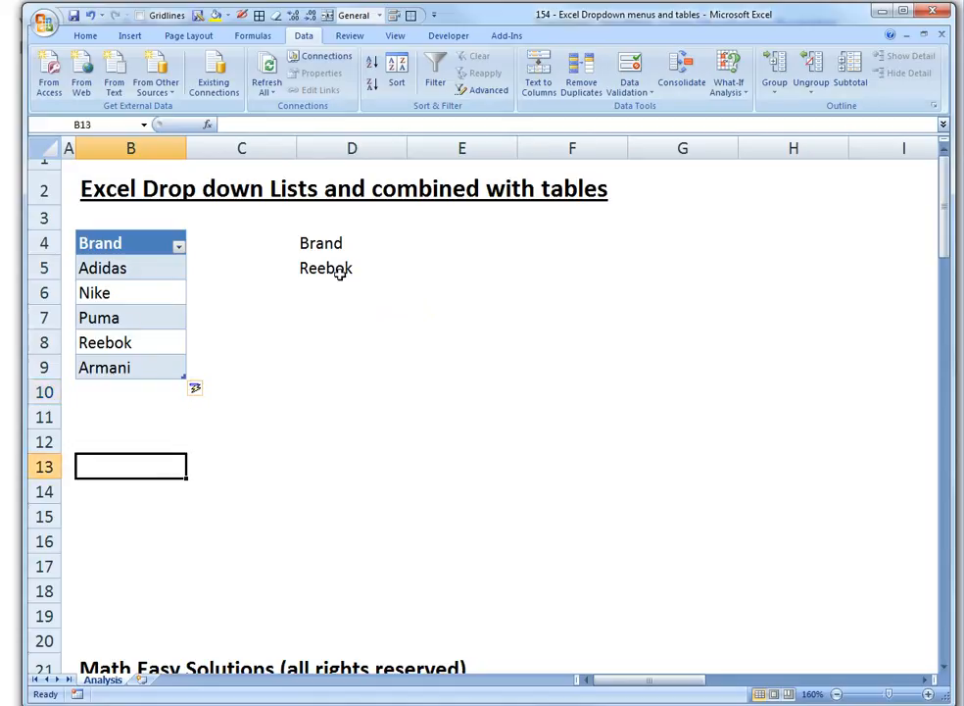
Choose Armani from D5's drop-down list
left_click(374, 273)
left_click(414, 273)
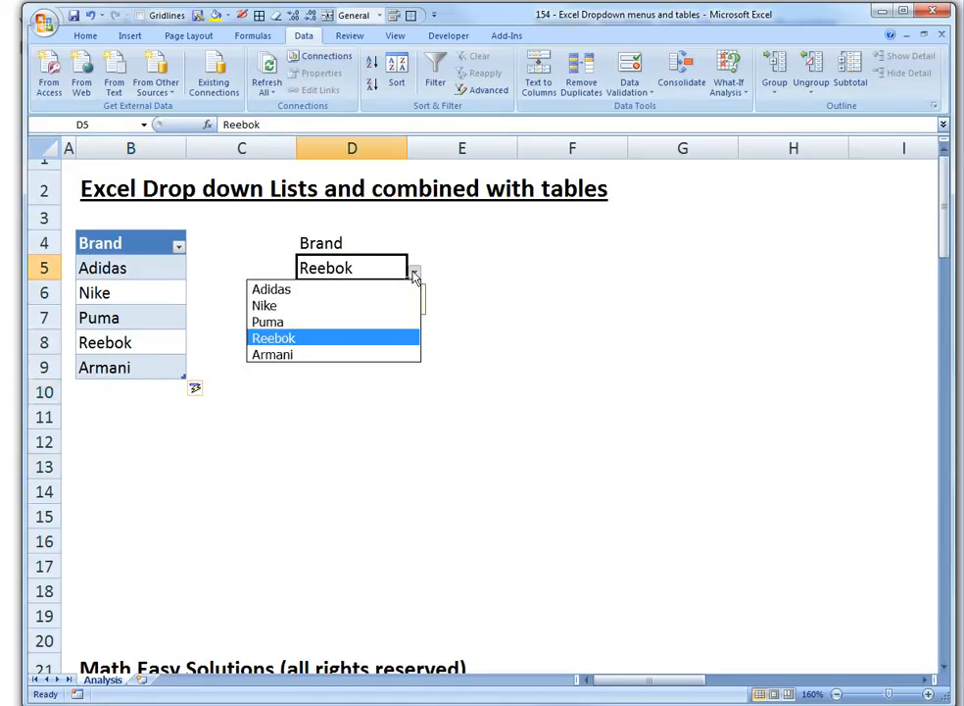
left_click(334, 359)
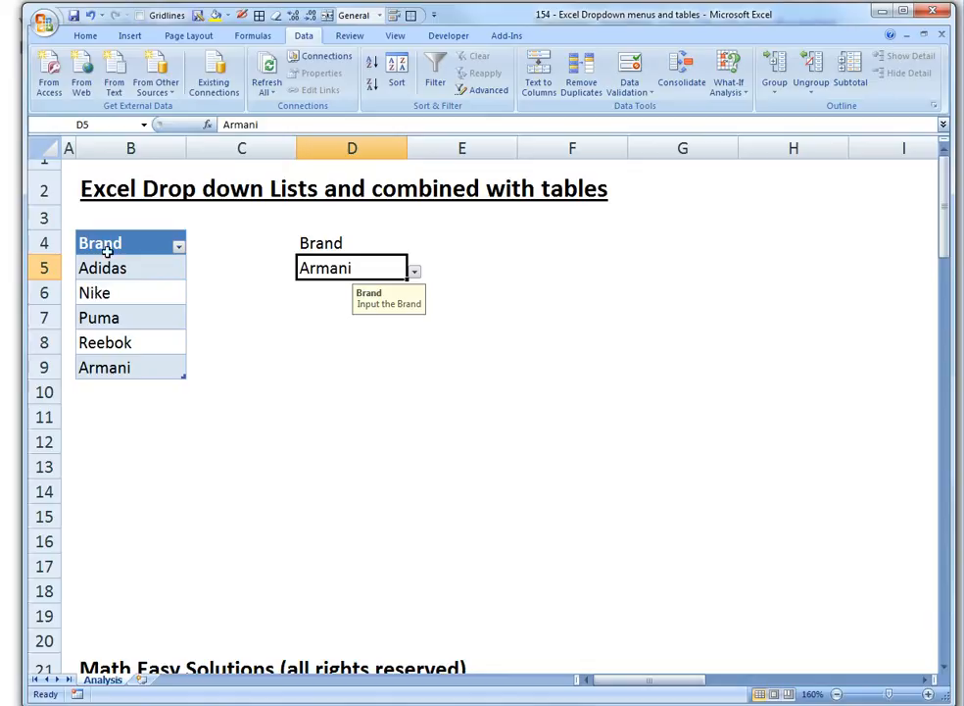
left_click(144, 390)
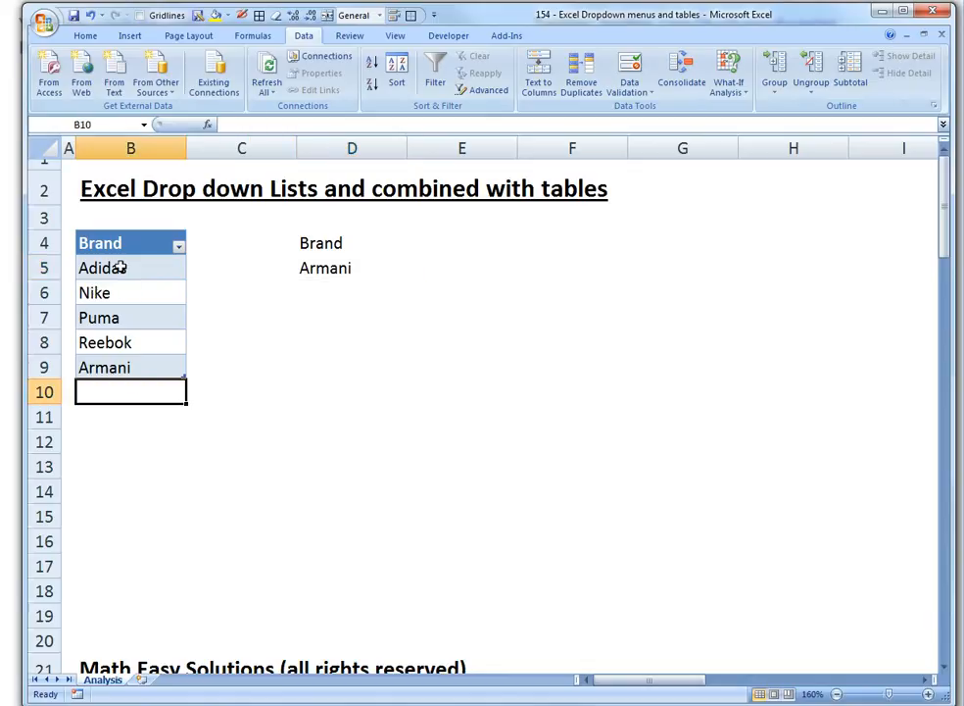
left_click(343, 267)
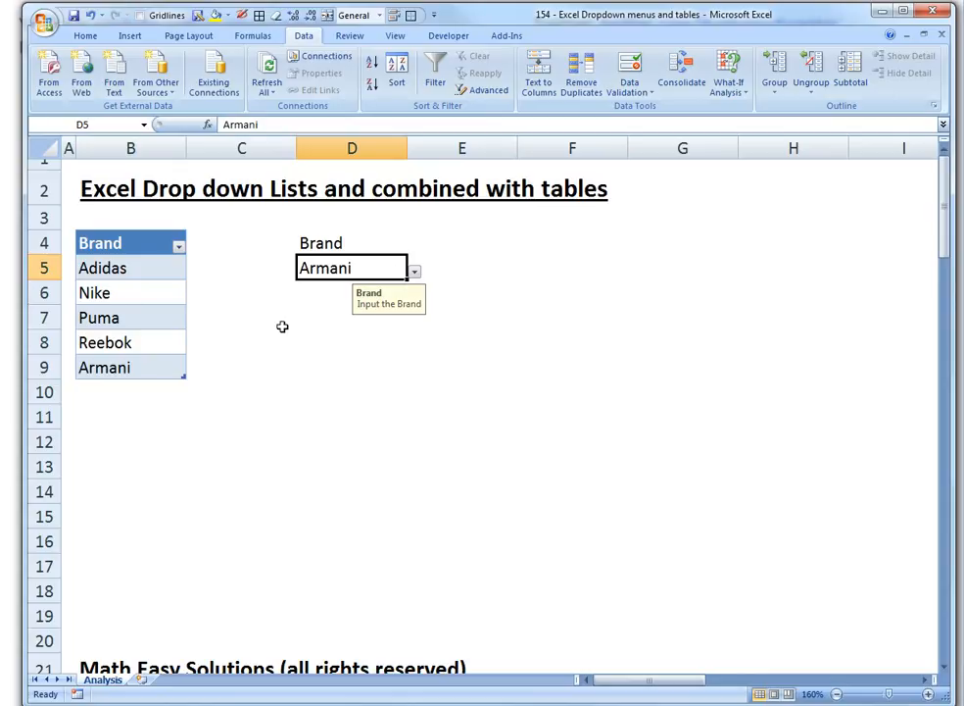
Enter the header Column1 in cell D8 and the values 1, 2 and 3 in D9:D11
left_click(339, 334)
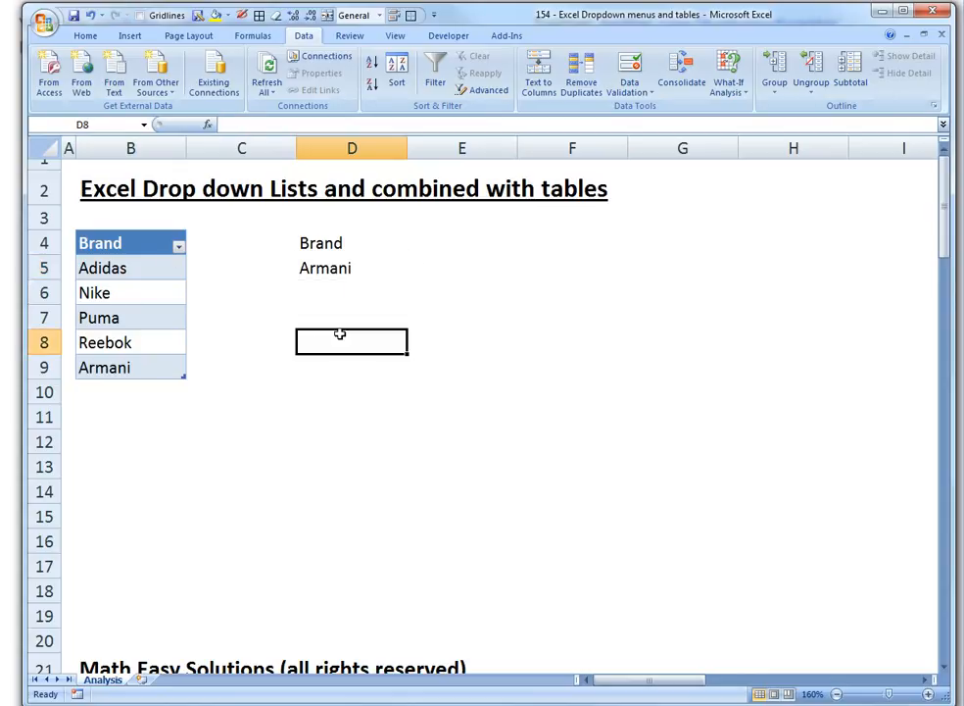
type("Column1")
key("Return")
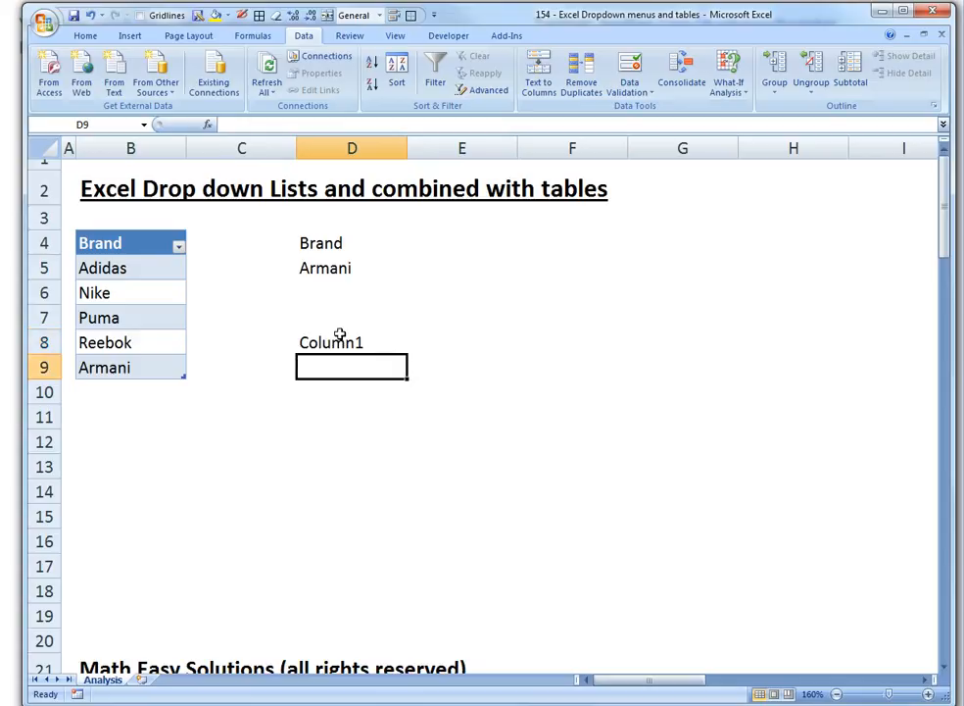
type("1")
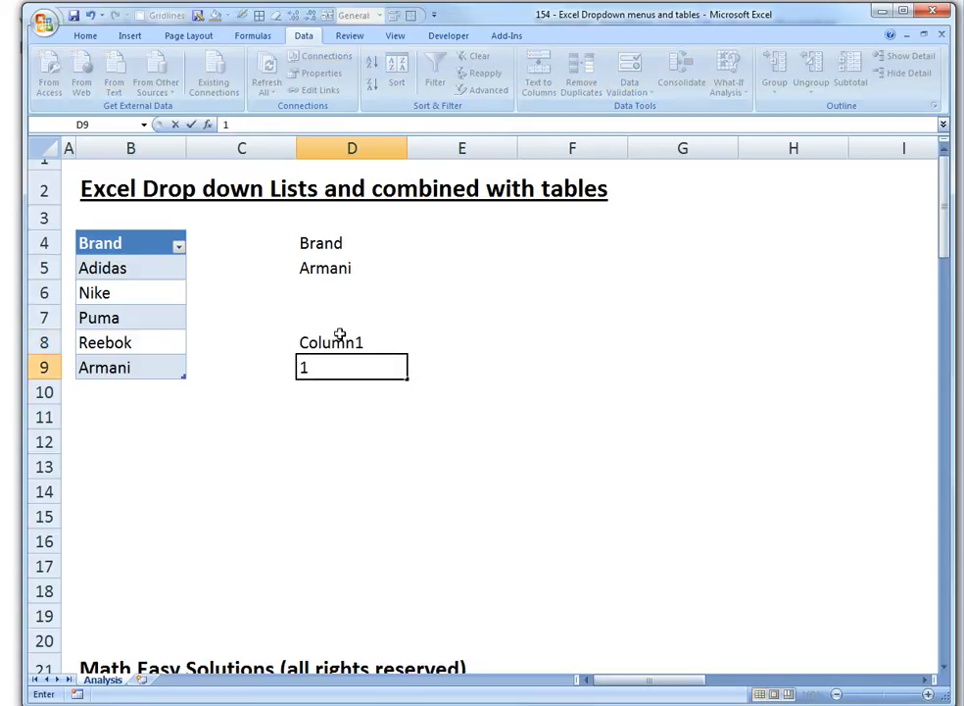
key("Return")
type("2")
key("Return")
type("3")
key("Return")
key("Up")
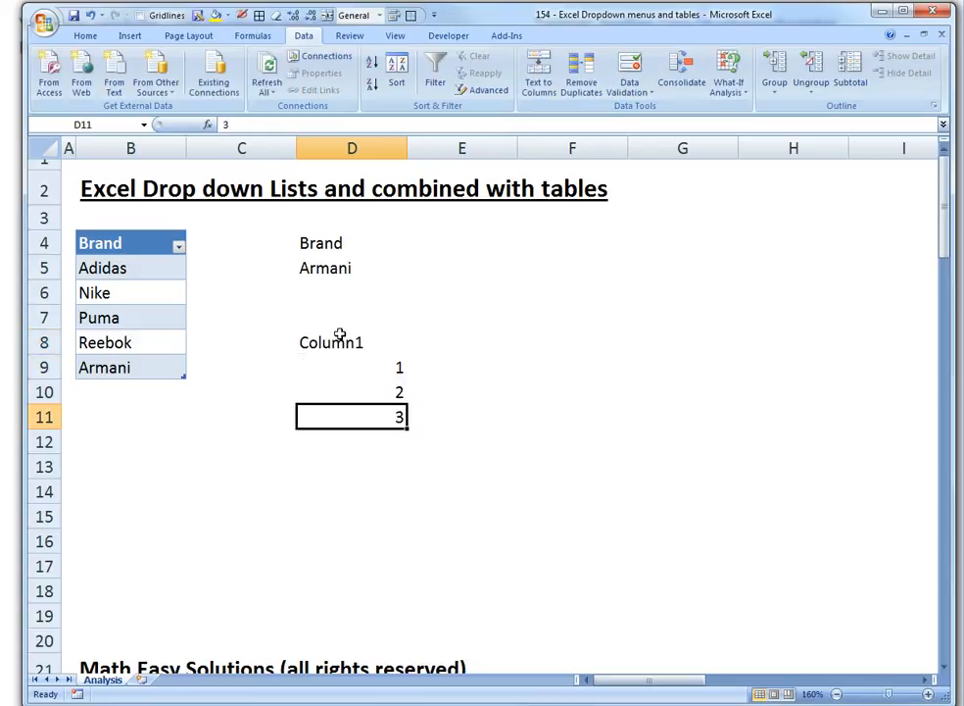
Enter the header Column2 in cell E8, beside the Column1 header
key("Right")
key("Up")
key("Up")
key("Up")
left_click(375, 349)
left_click(420, 350)
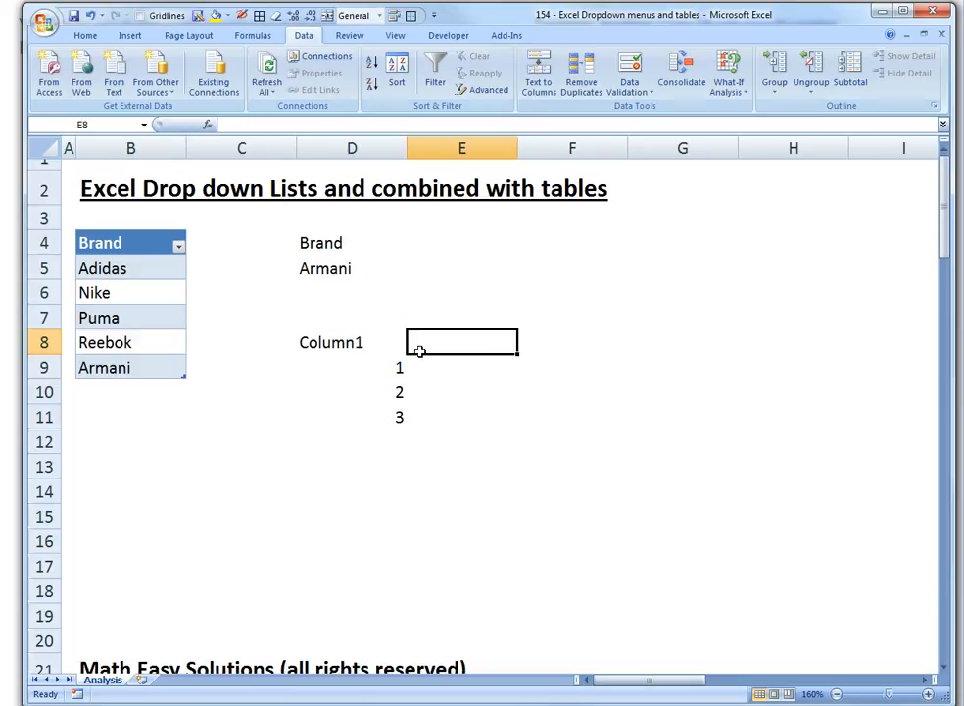
type("Colum")
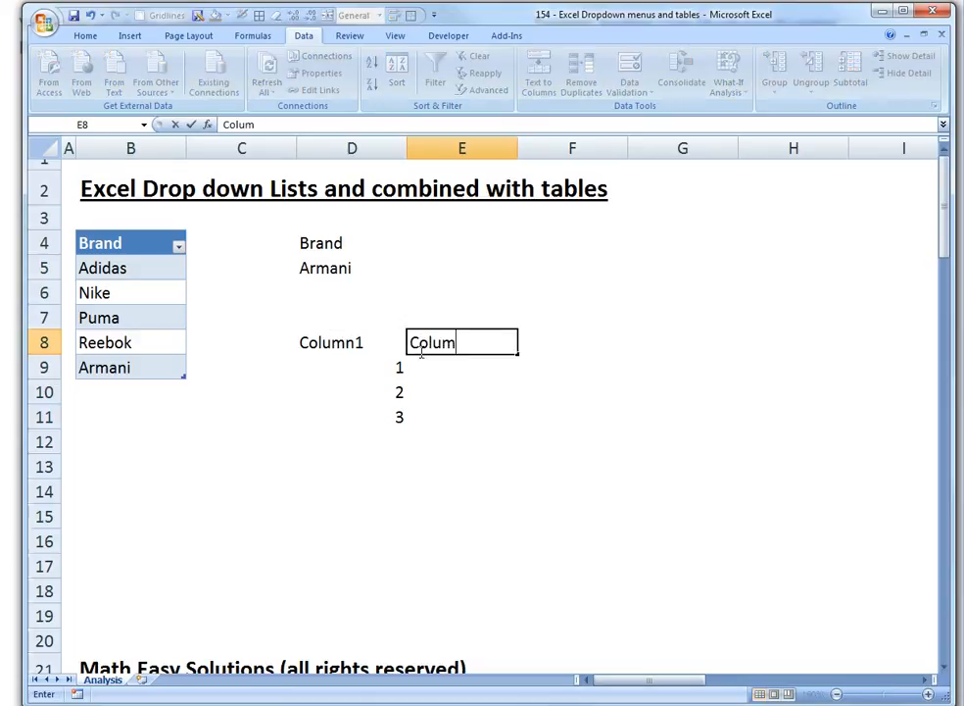
type("n2")
key("Return")
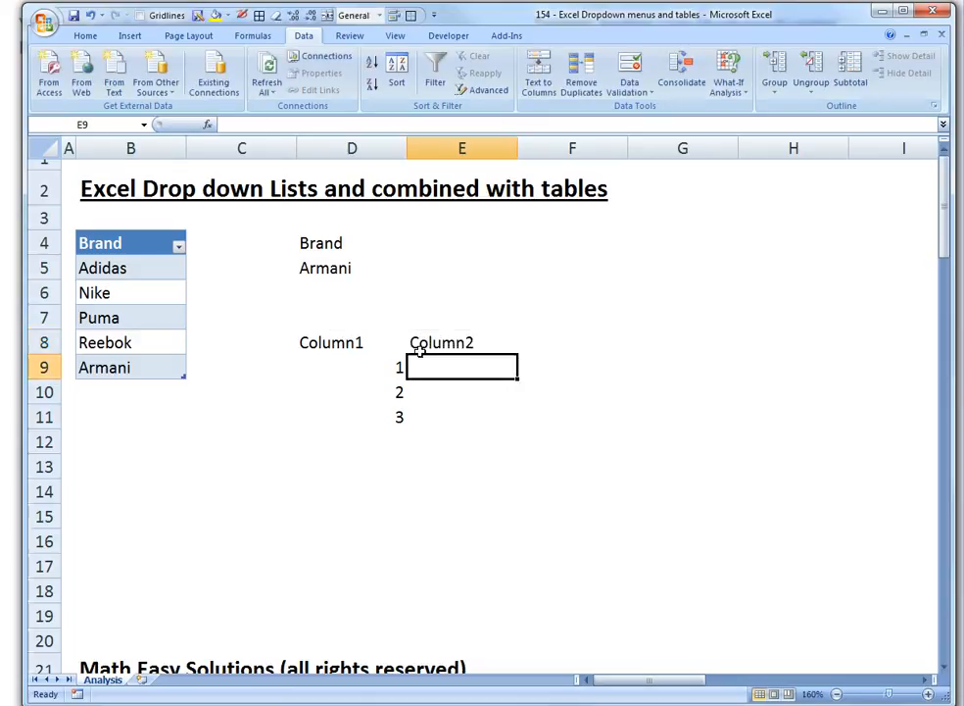
Fill cells E9:E11 under Column2 with the values a, b and c
type("a")
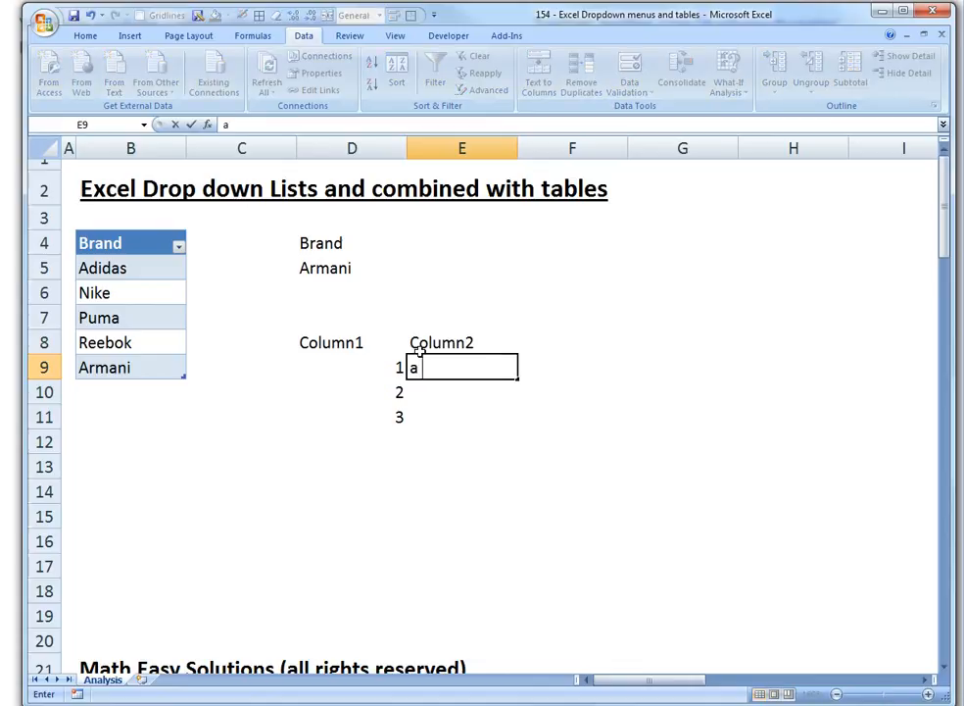
key("Return")
type("b")
key("Return")
type("c")
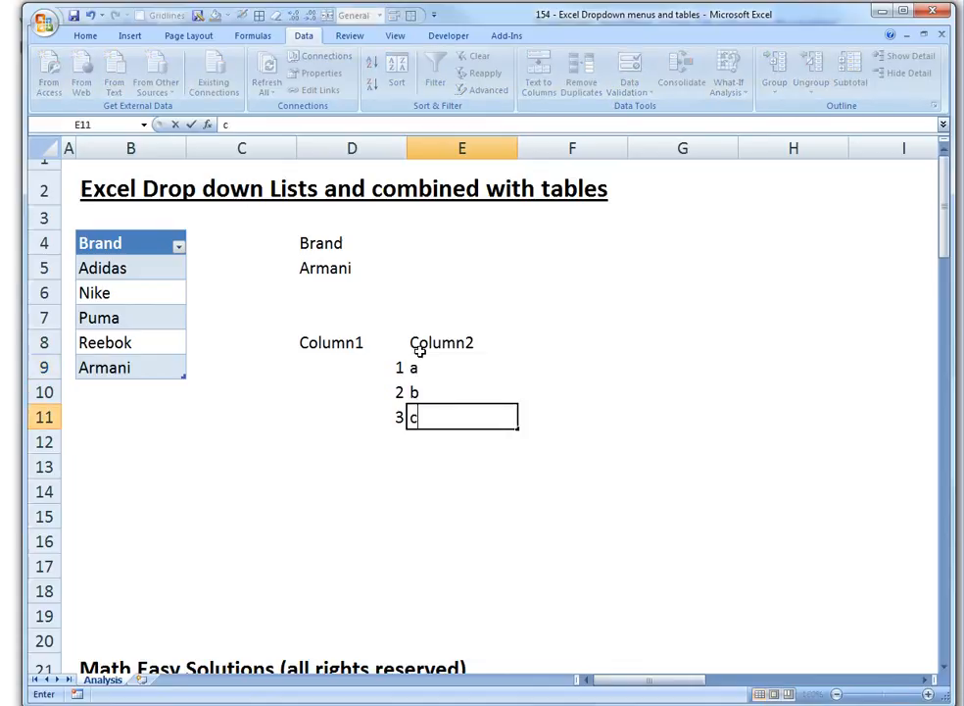
key("Return")
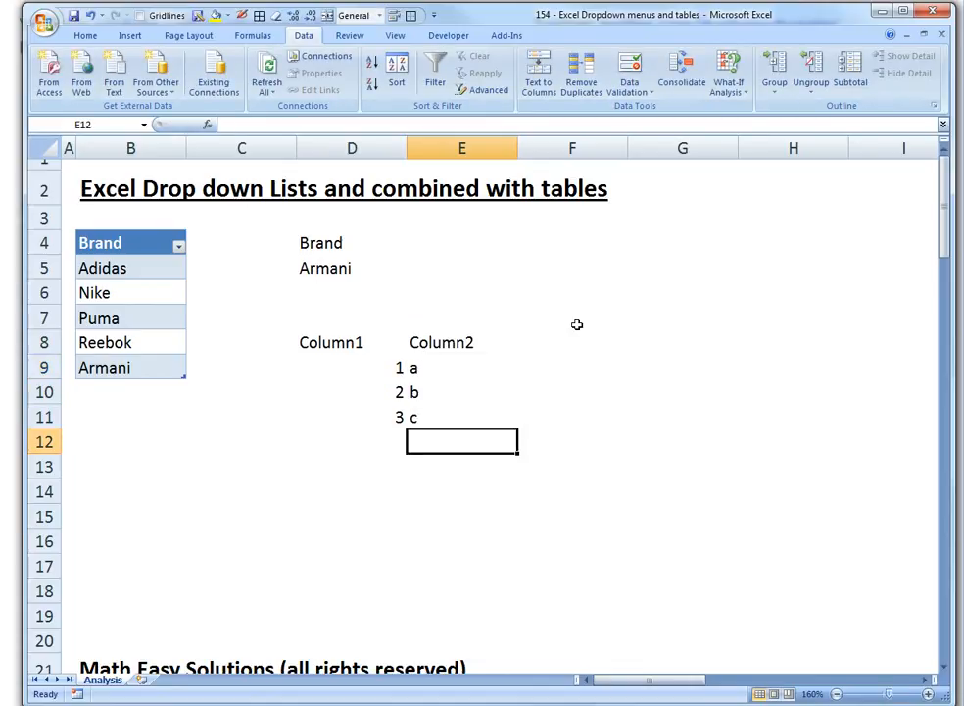
Move the Brand header and its drop-down cell from D4:D5 to F8:F9, and fill the drop-down cell down to F11
left_click_drag(314, 247, 576, 369)
left_click(568, 382)
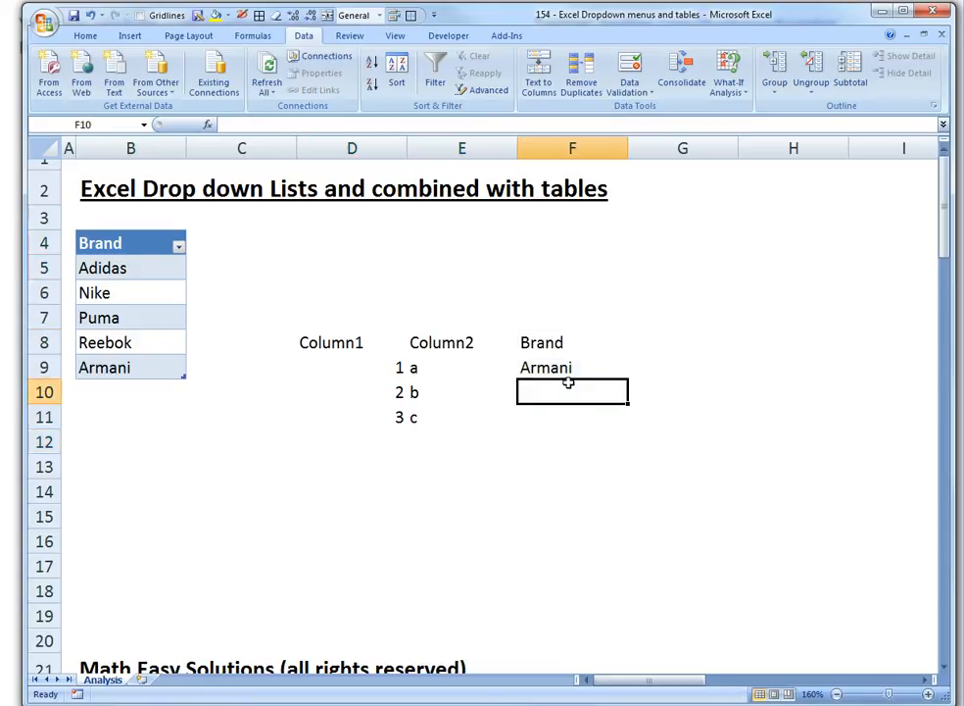
left_click(561, 368)
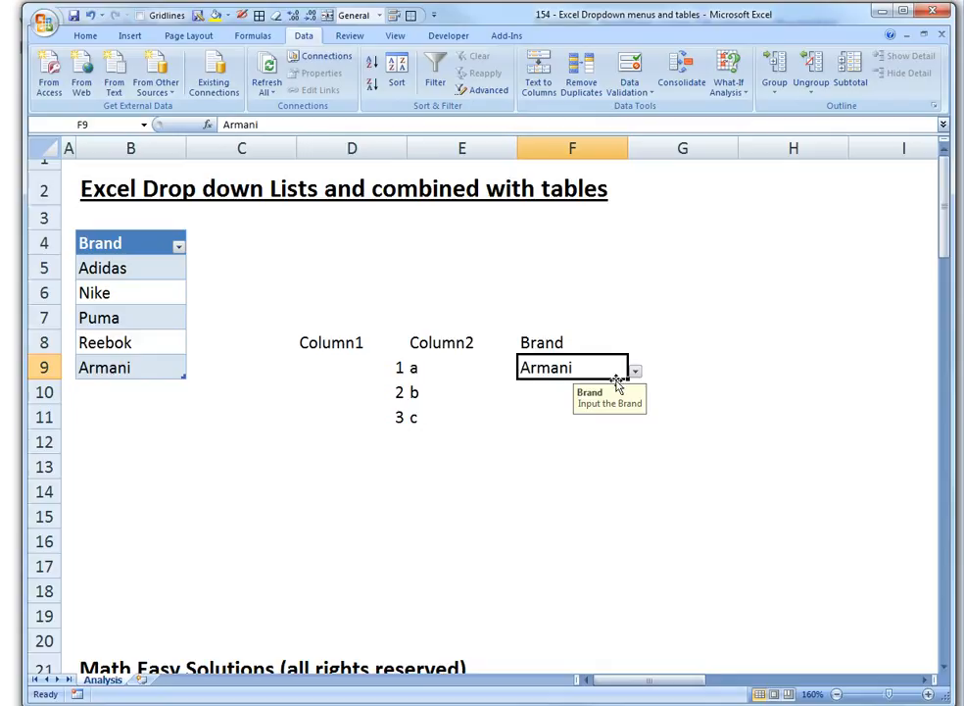
left_click_drag(628, 379, 628, 423)
Clear the Armani entries from cells F9:F11, keeping their drop-down lists
left_click(568, 411)
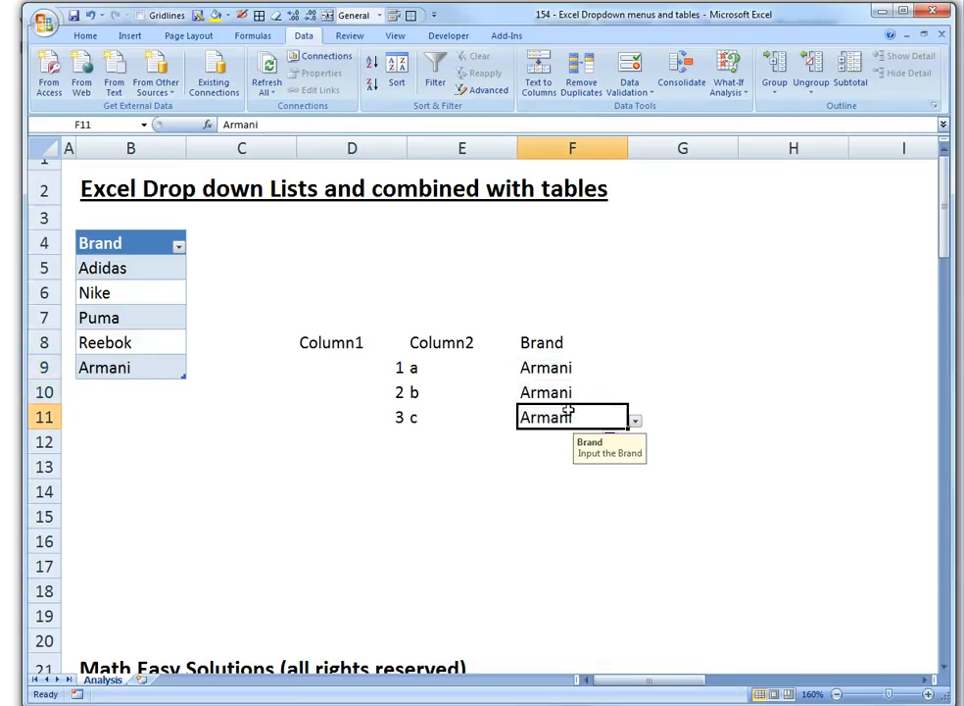
key("Delete")
left_click(562, 389)
key("Delete")
left_click(555, 370)
key("Delete")
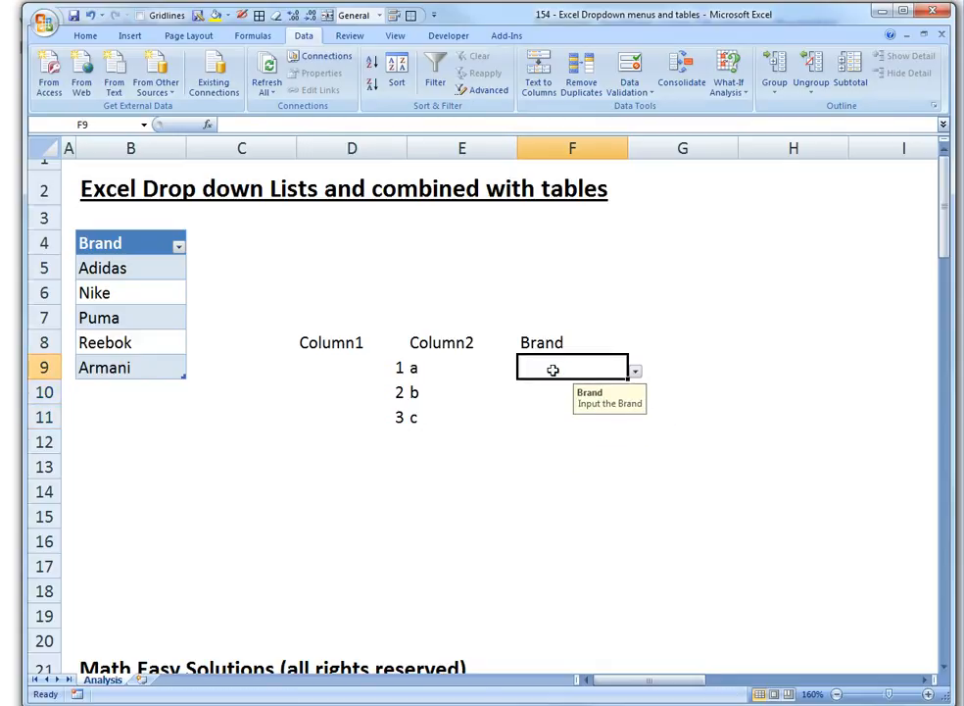
Convert the range D8:F11 into a table that uses row 8 as its headers
left_click_drag(333, 339, 572, 411)
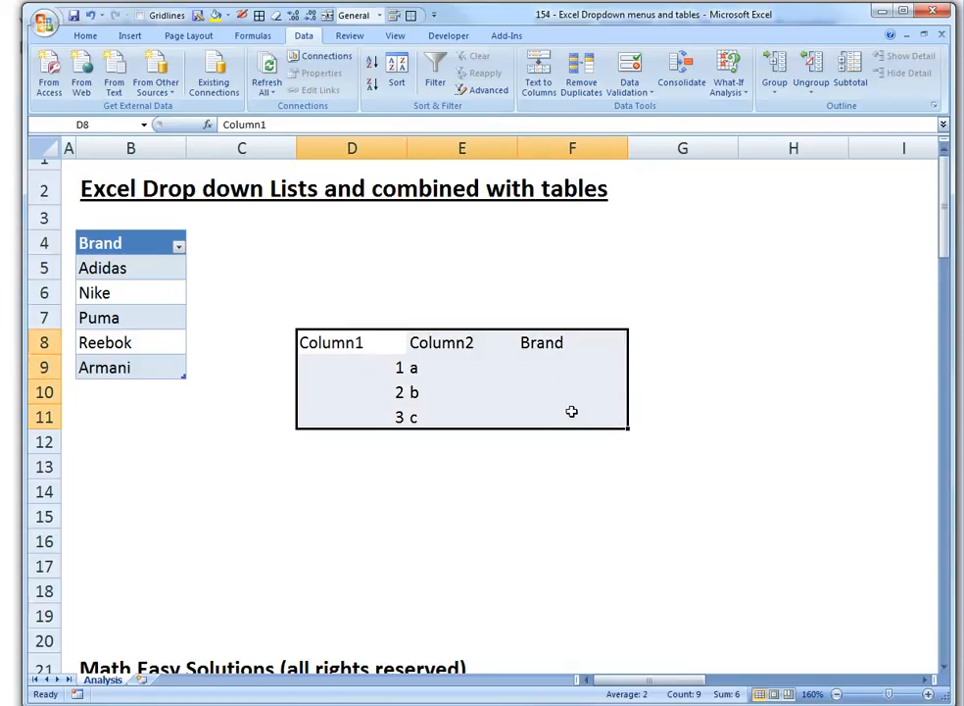
left_click(131, 37)
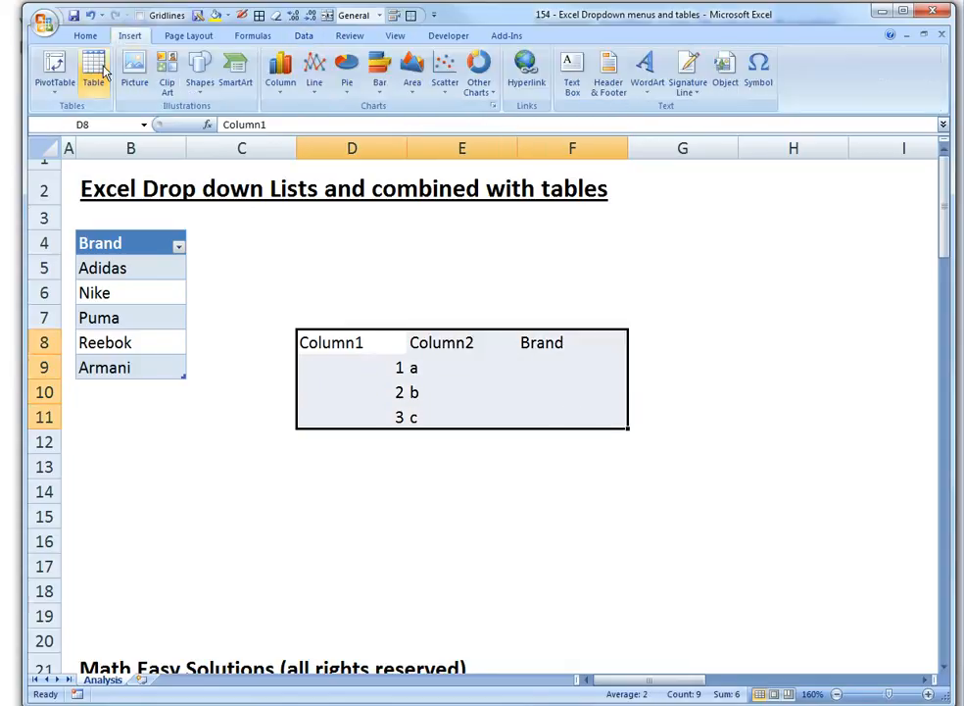
left_click(106, 70)
left_click(508, 449)
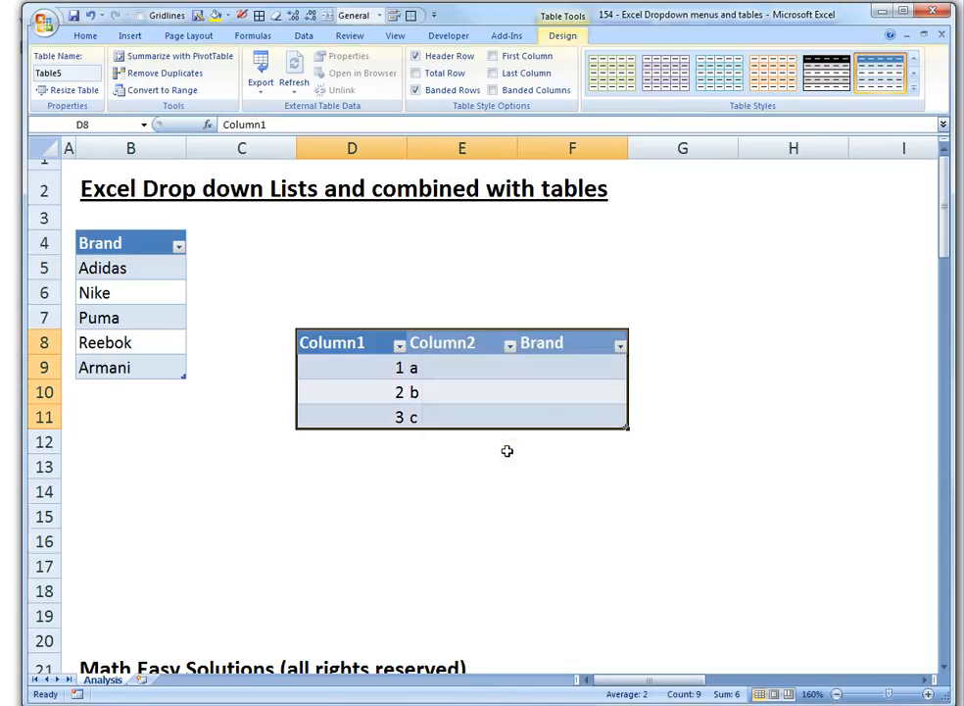
Choose Adidas from the drop-down list in cell F9
left_click(536, 375)
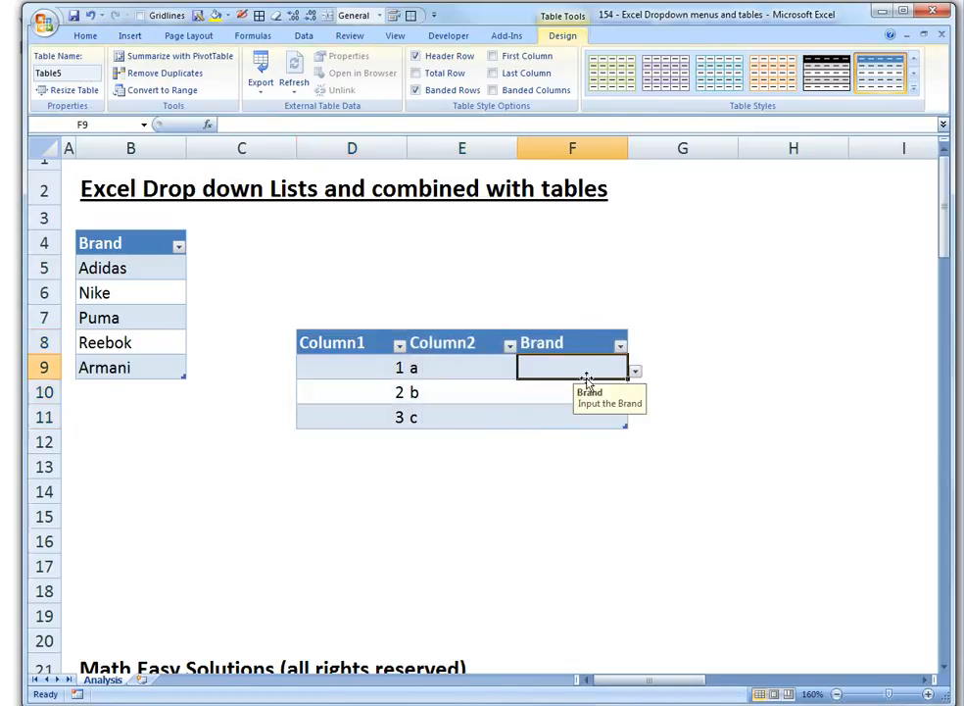
left_click(635, 372)
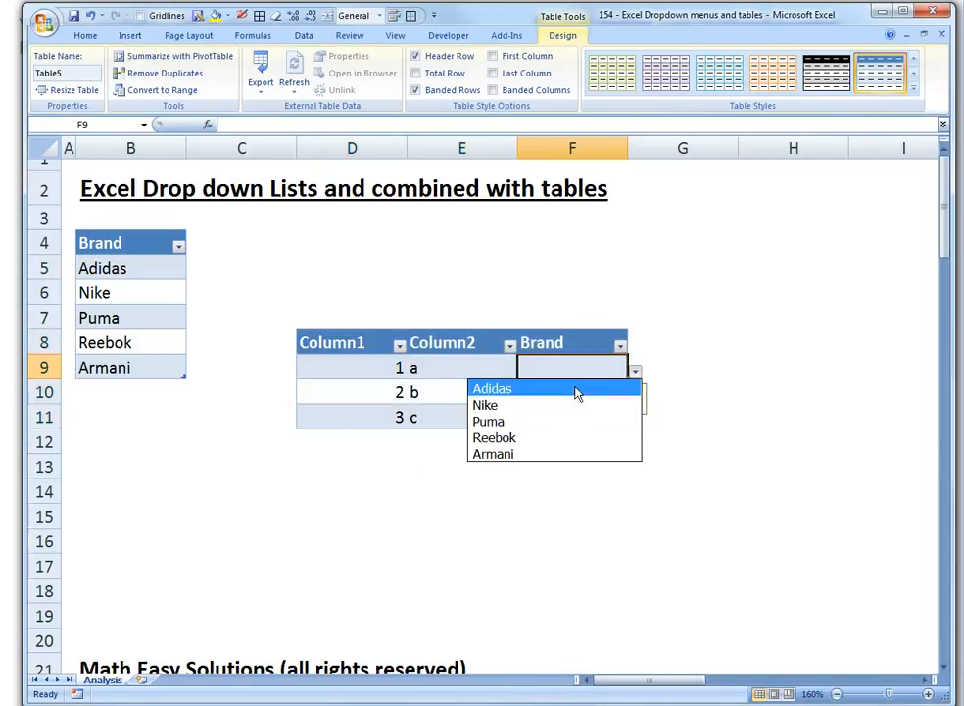
left_click(516, 390)
Center the contents of the new table's data cells, D9:F11, horizontally
left_click_drag(413, 389, 511, 419)
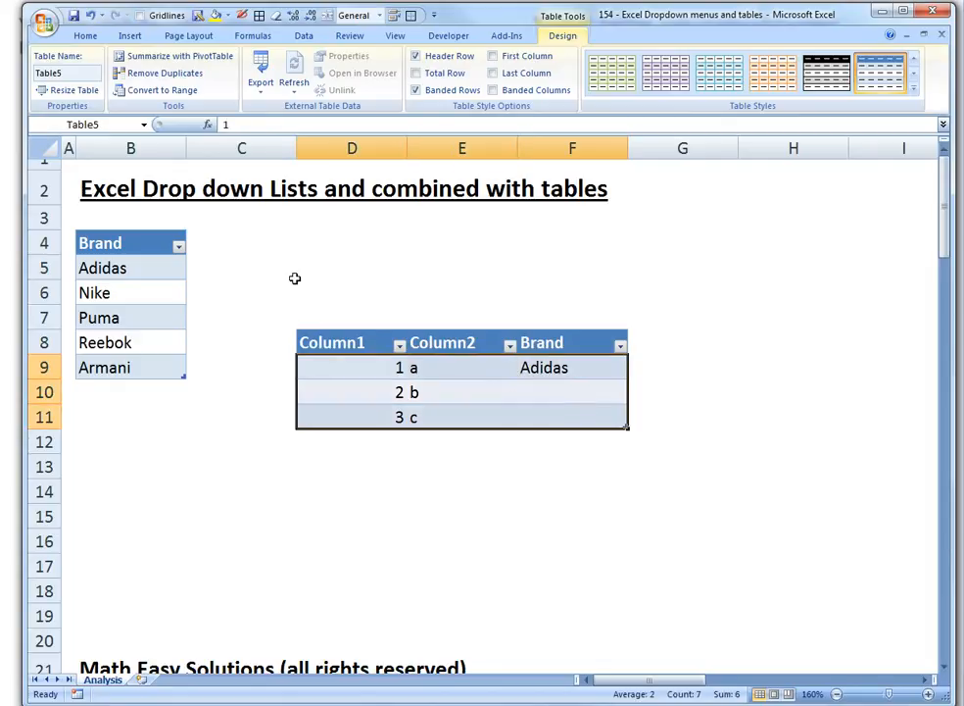
left_click(85, 35)
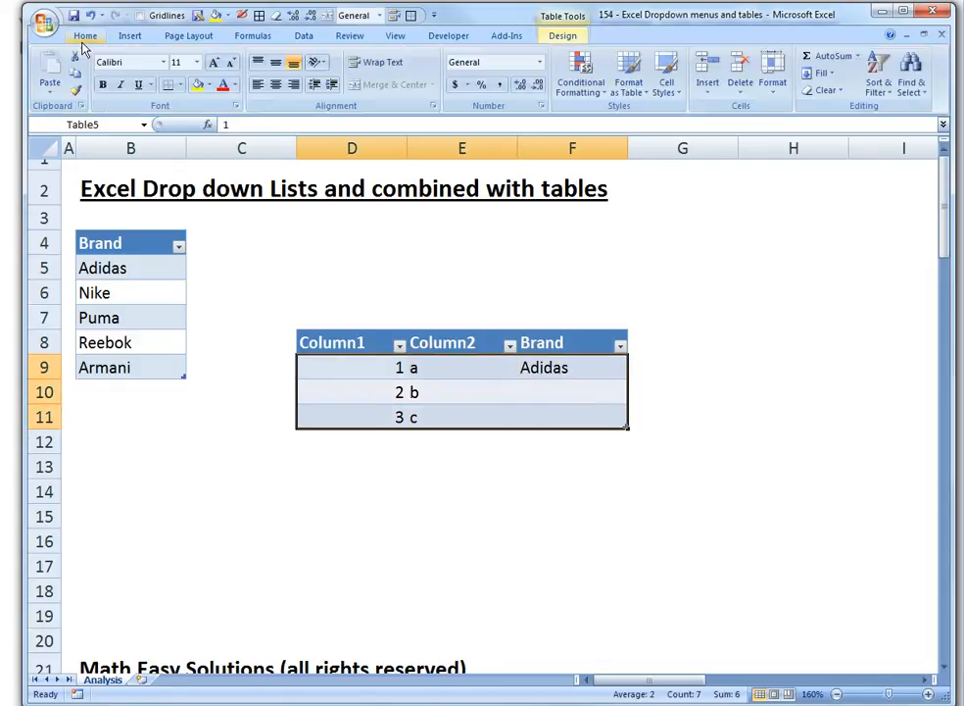
left_click(276, 85)
Choose Nike in F10 and Puma in F11 from the Brand column's drop-down lists
left_click(597, 387)
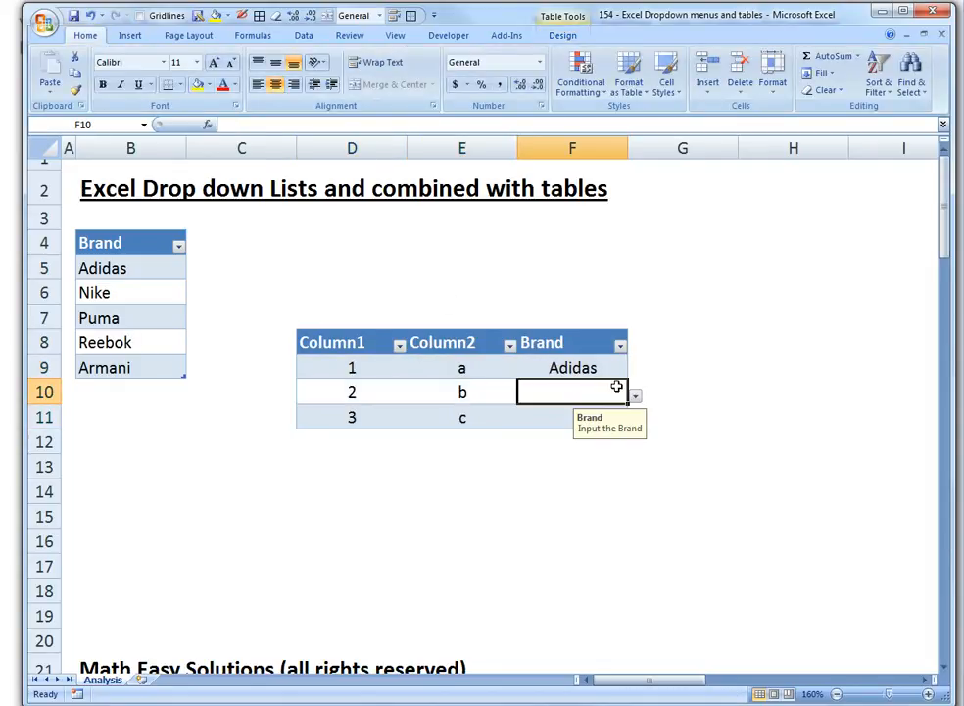
left_click(635, 395)
left_click(577, 426)
left_click(574, 418)
left_click(635, 421)
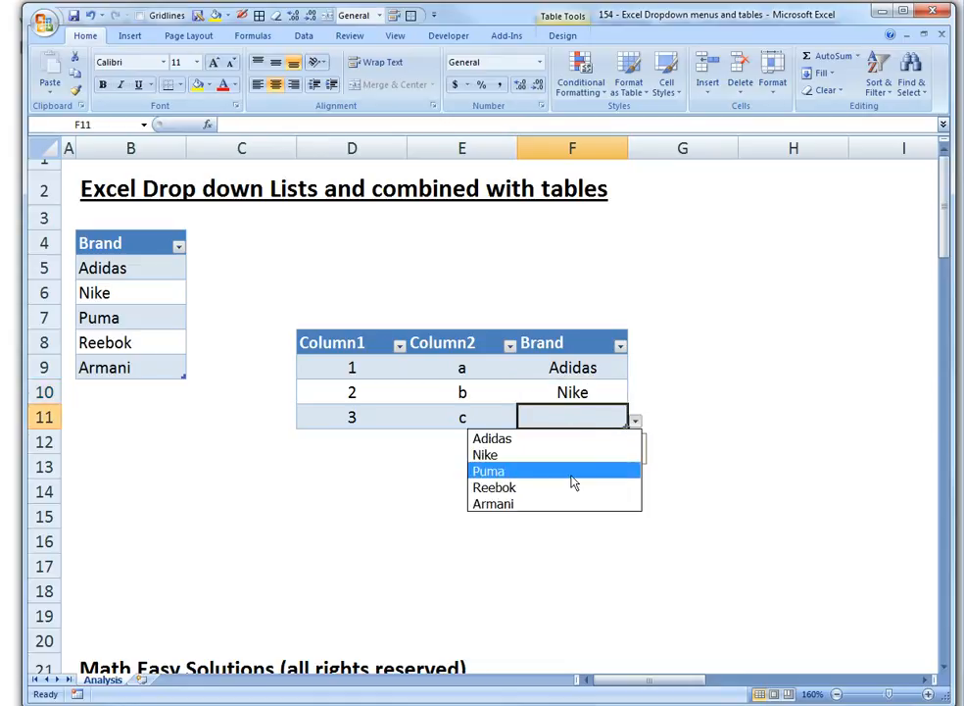
left_click(571, 466)
Add a fourth table row with 4 in D12, D in E12 and Reebok chosen from F12's drop-down list
left_click(370, 437)
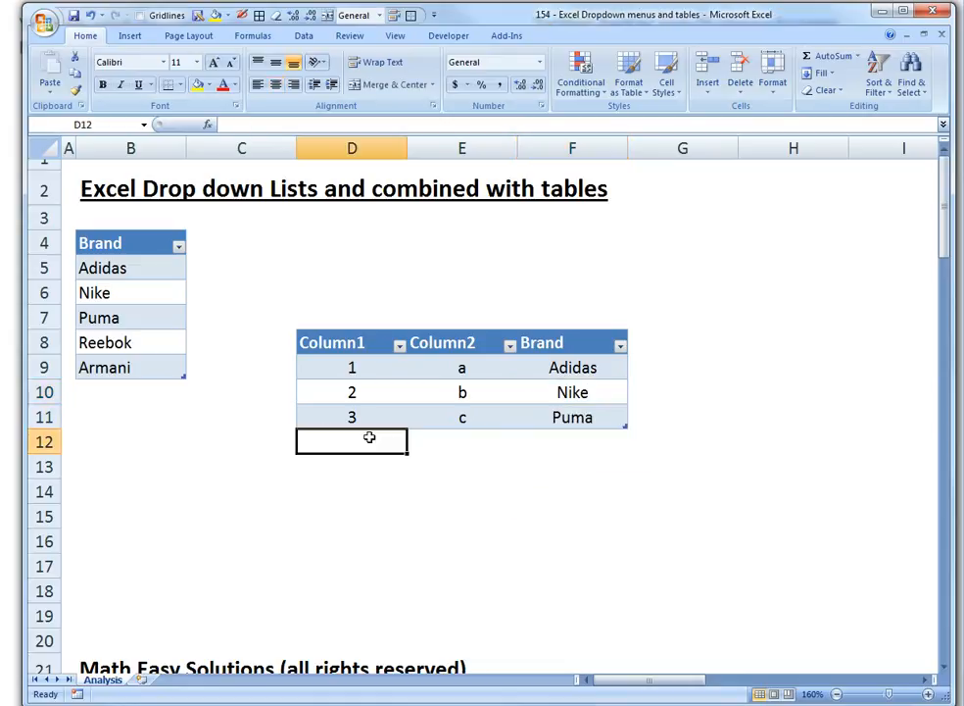
type("4")
key("Tab")
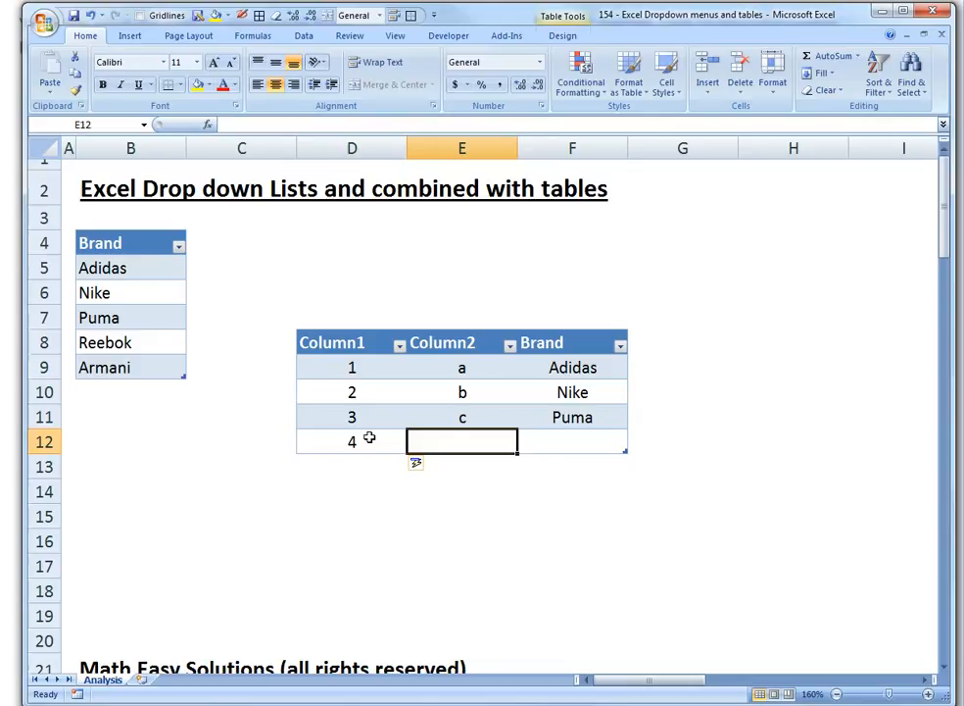
type("D")
key("Tab")
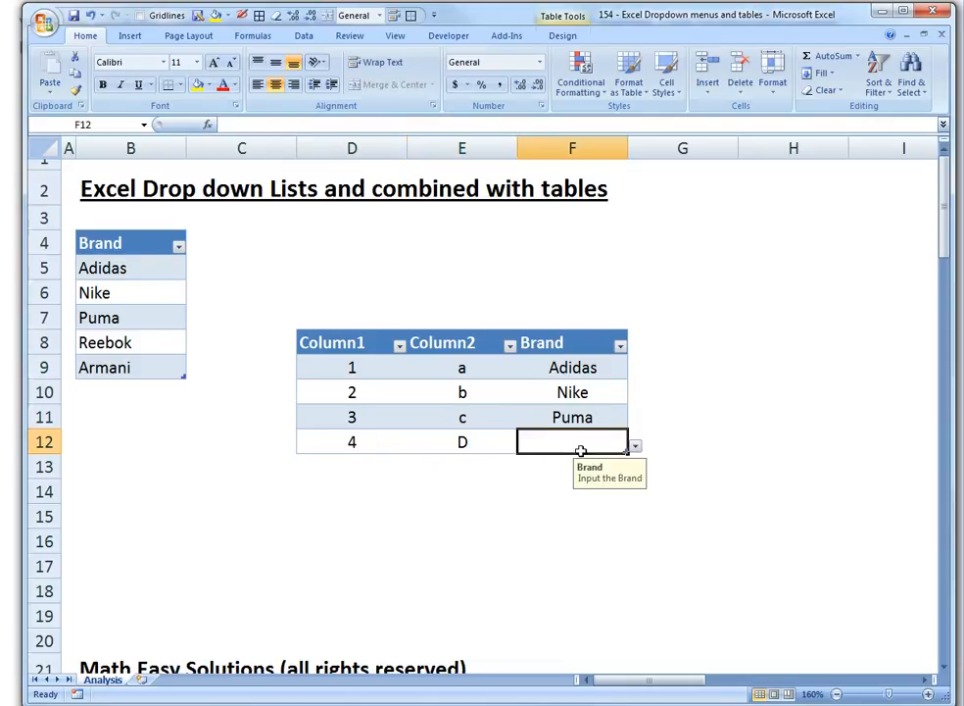
left_click(635, 445)
left_click(531, 502)
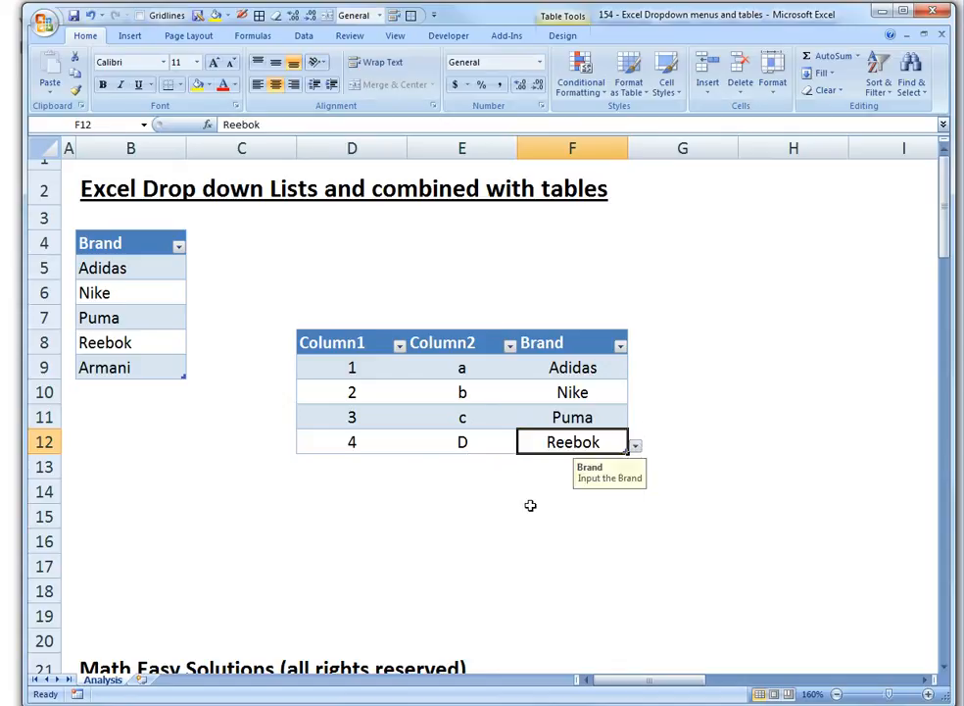
left_click(478, 510)
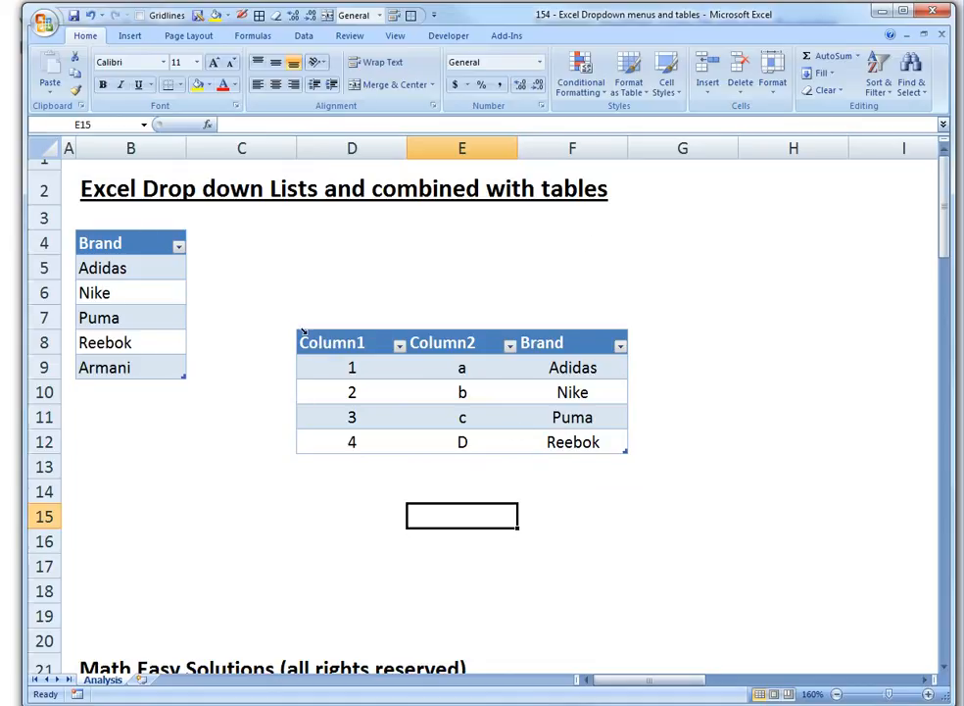
Examine the brand choices in F9's drop-down list and close it without changing the selection
left_click(555, 443)
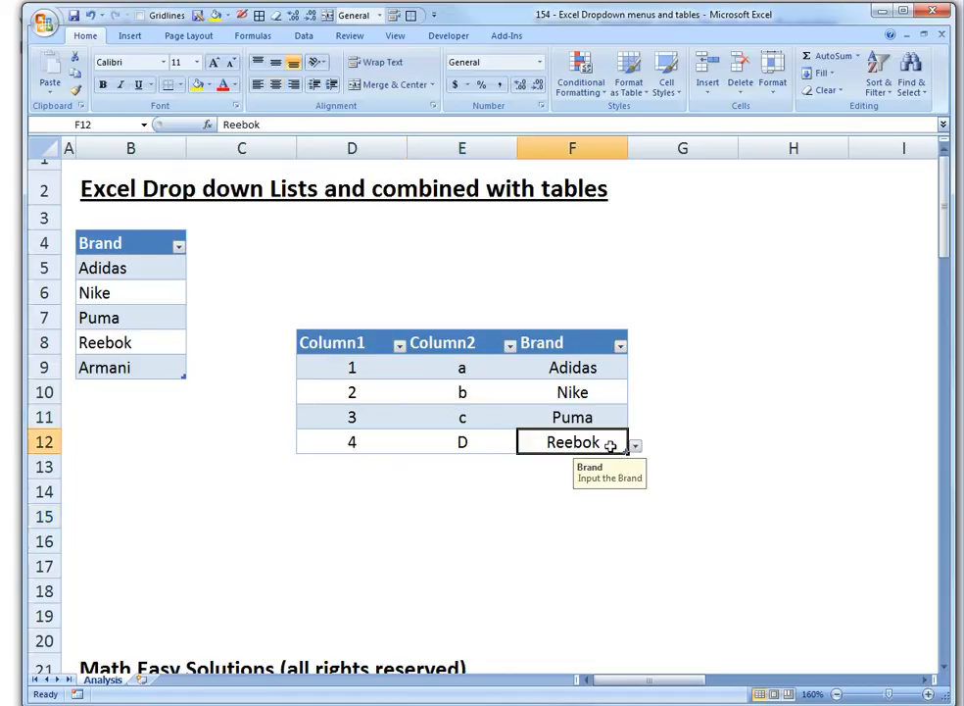
left_click(611, 368)
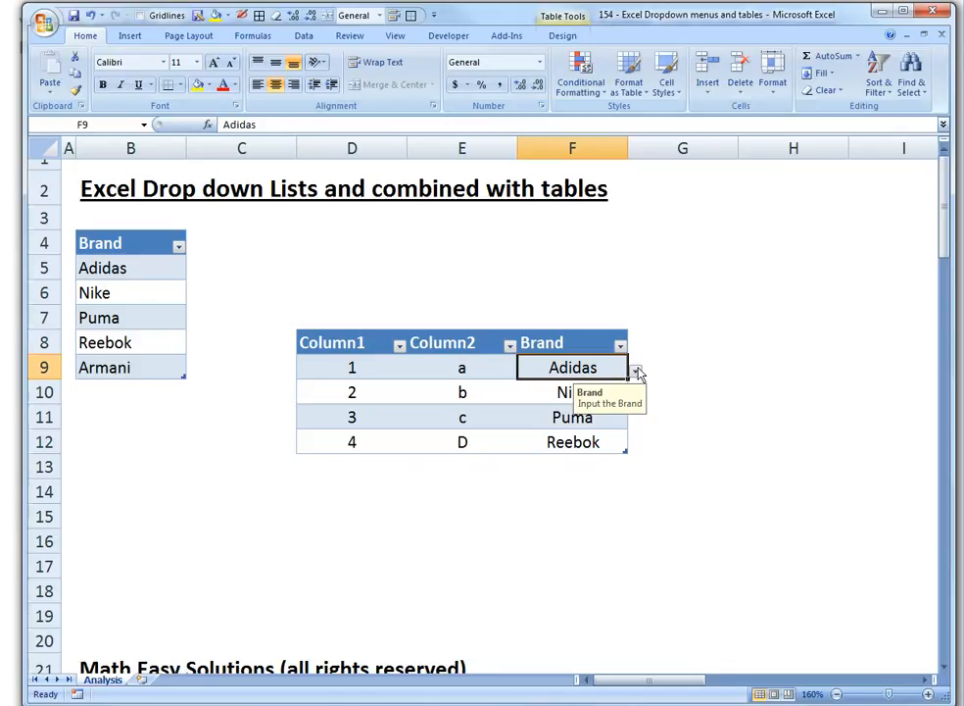
left_click(636, 372)
key("Escape")
scroll(486, 312, "down", 2)
scroll(511, 317, "up", 2)
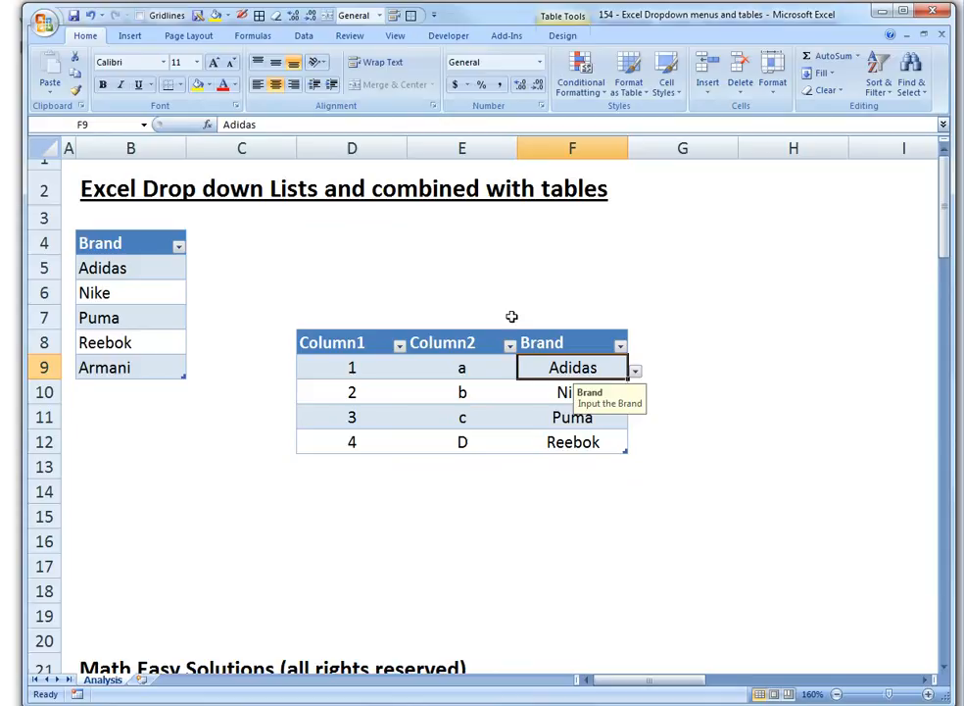